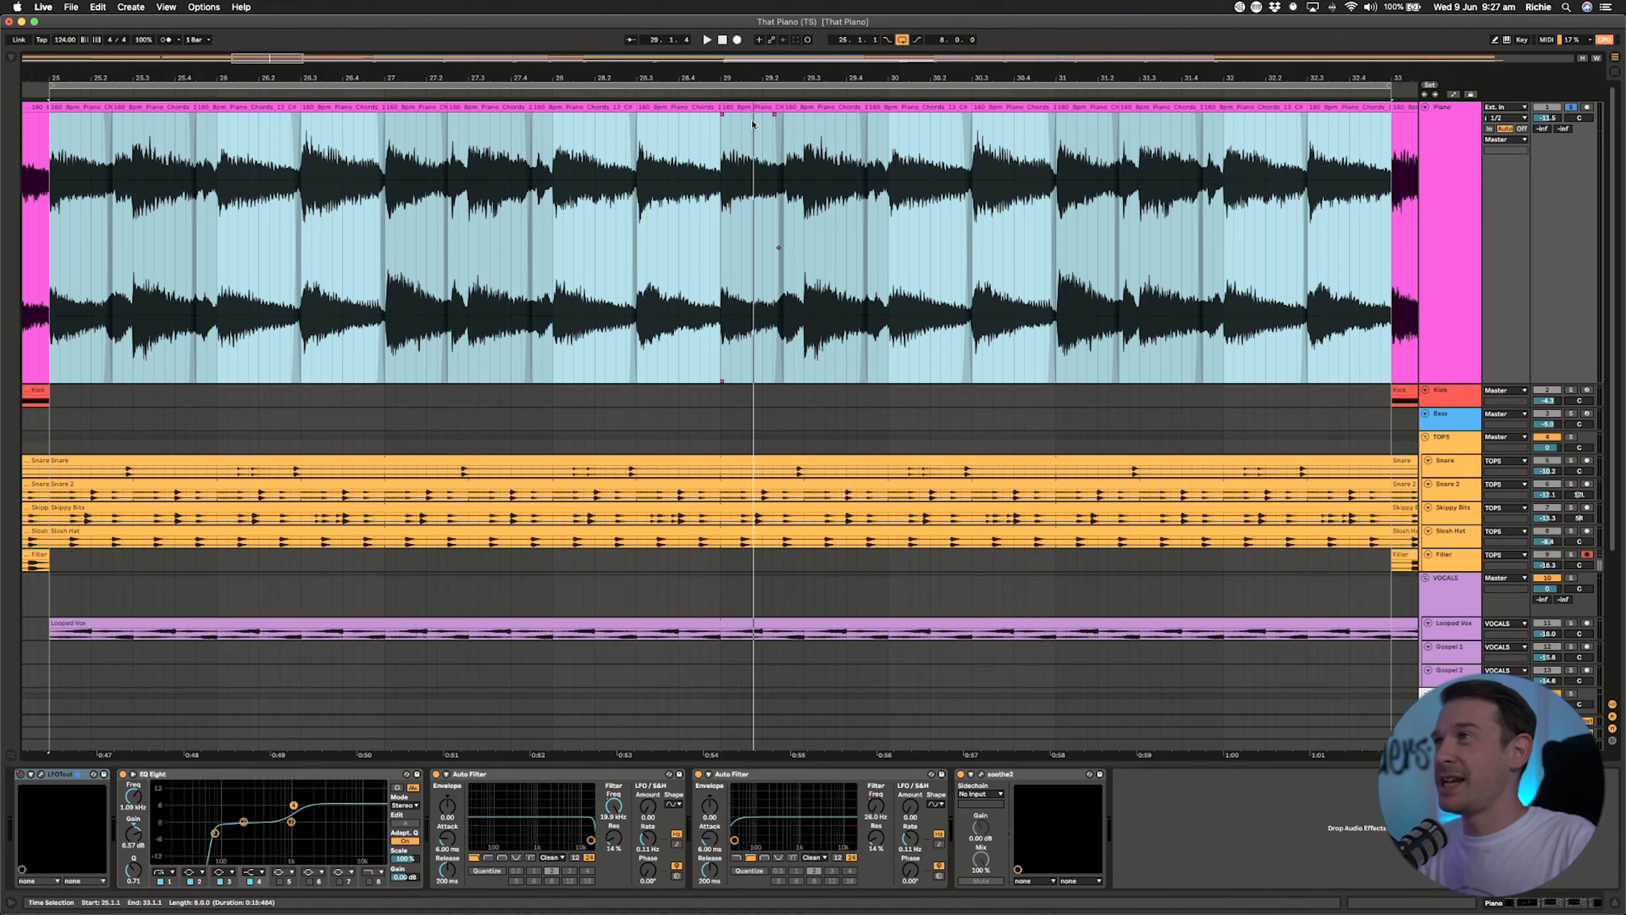
Step: Show the selected piano chord clip's source sample in the browser and hide the browser again
{"action": "right_click", "coordinate": [780, 186]}
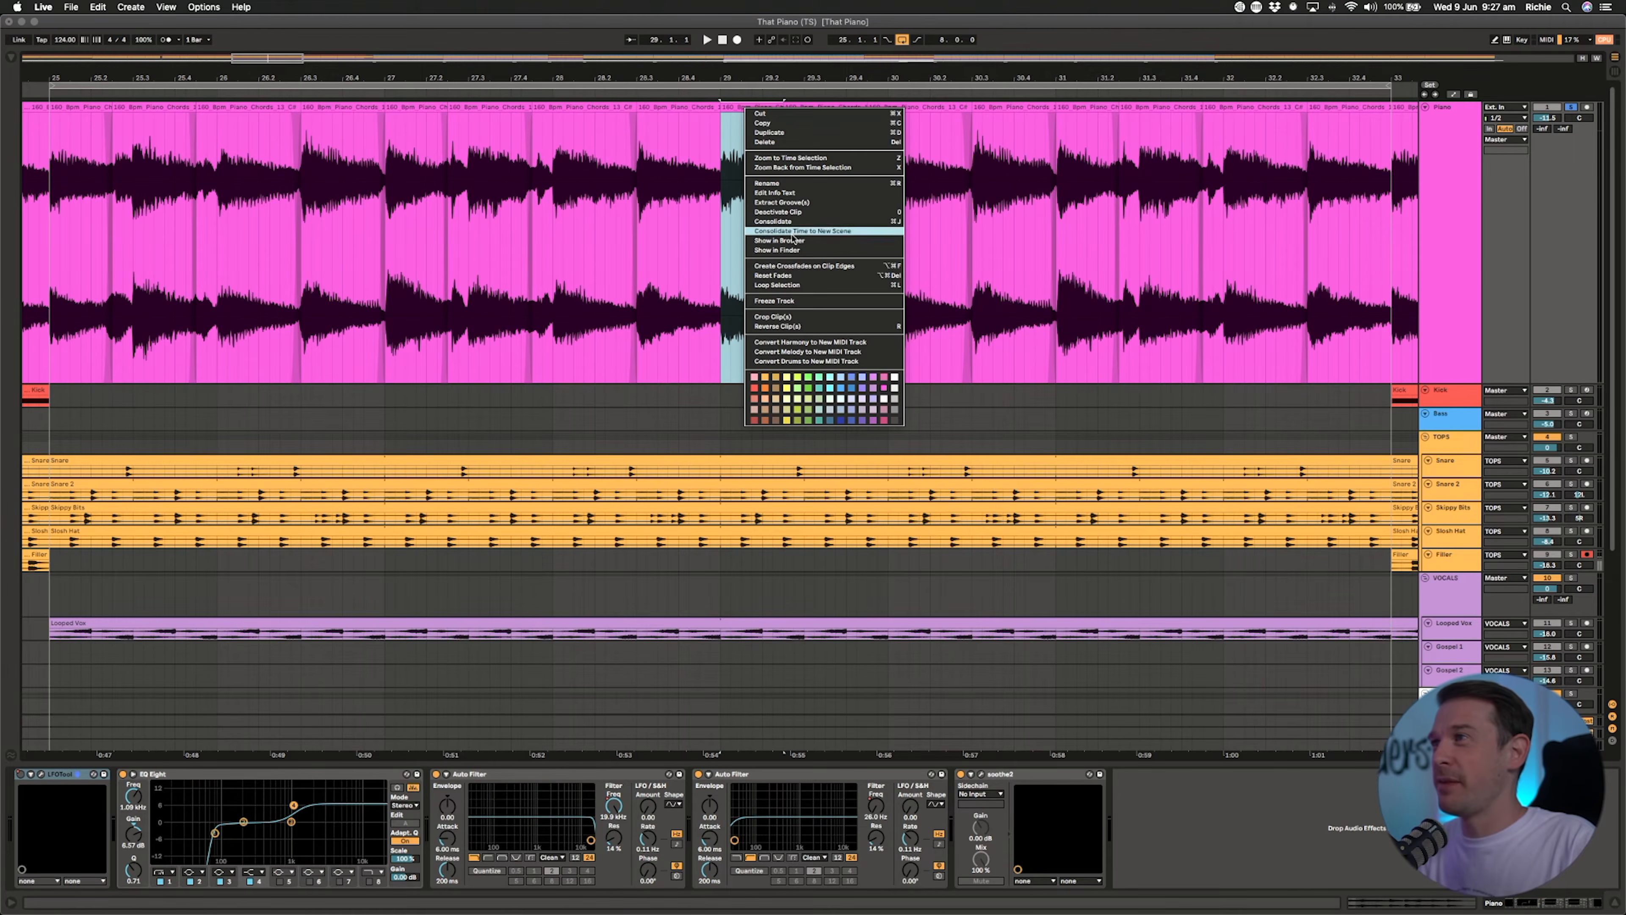
{"action": "left_click", "coordinate": [789, 241]}
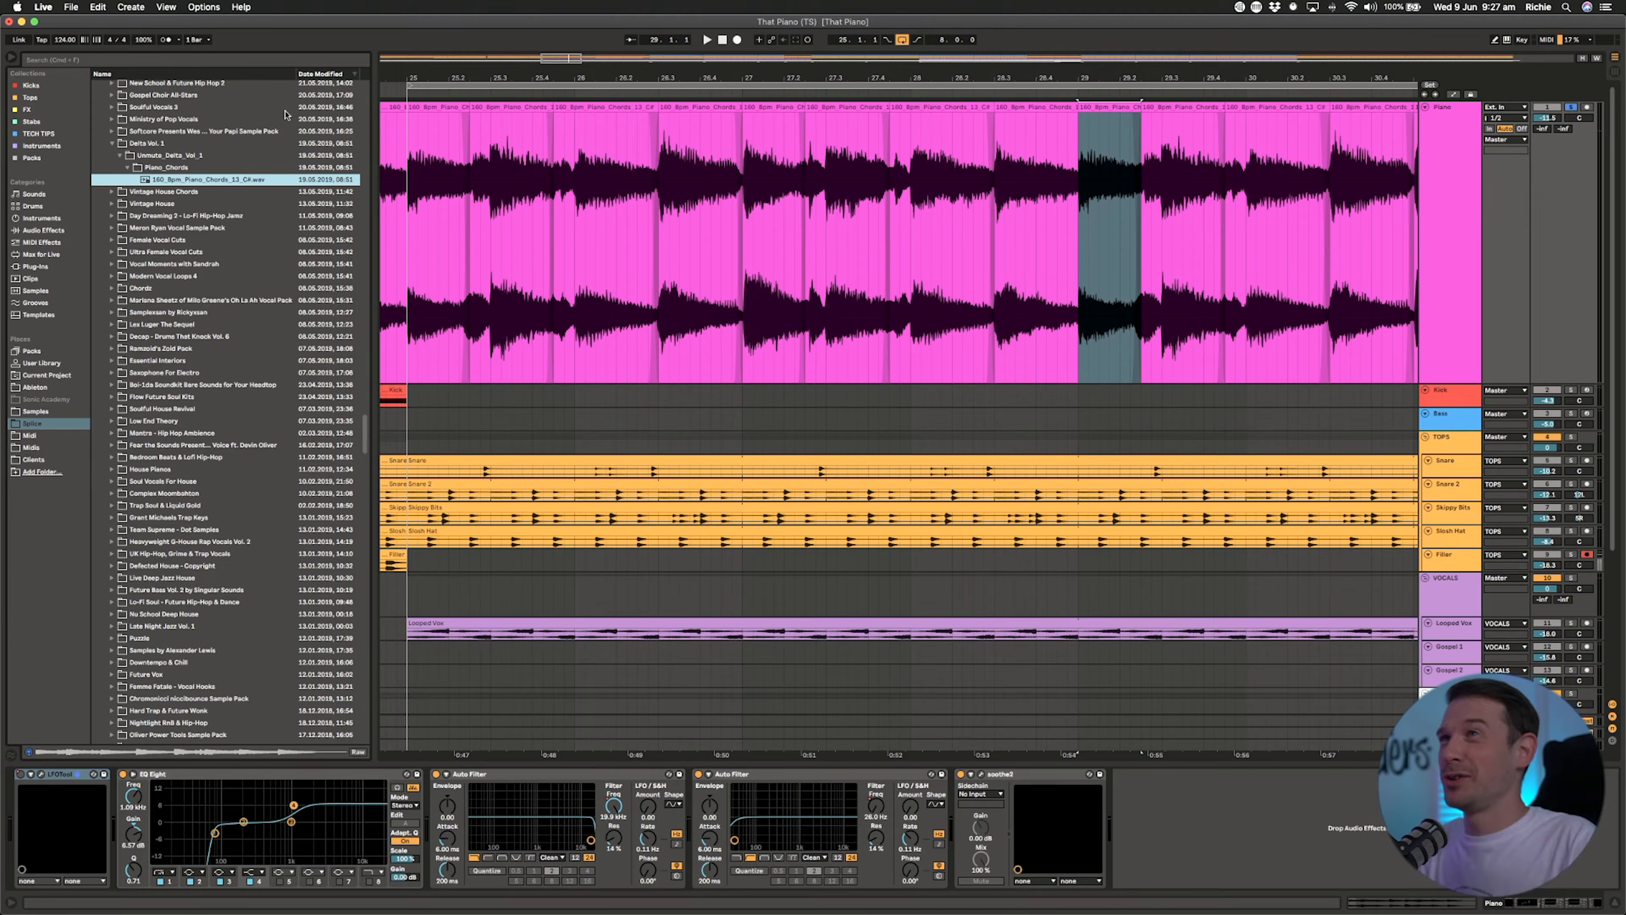
{"action": "left_click", "coordinate": [11, 58]}
{"action": "left_click_drag", "start_coordinate": [400, 74], "coordinate": [444, 51]}
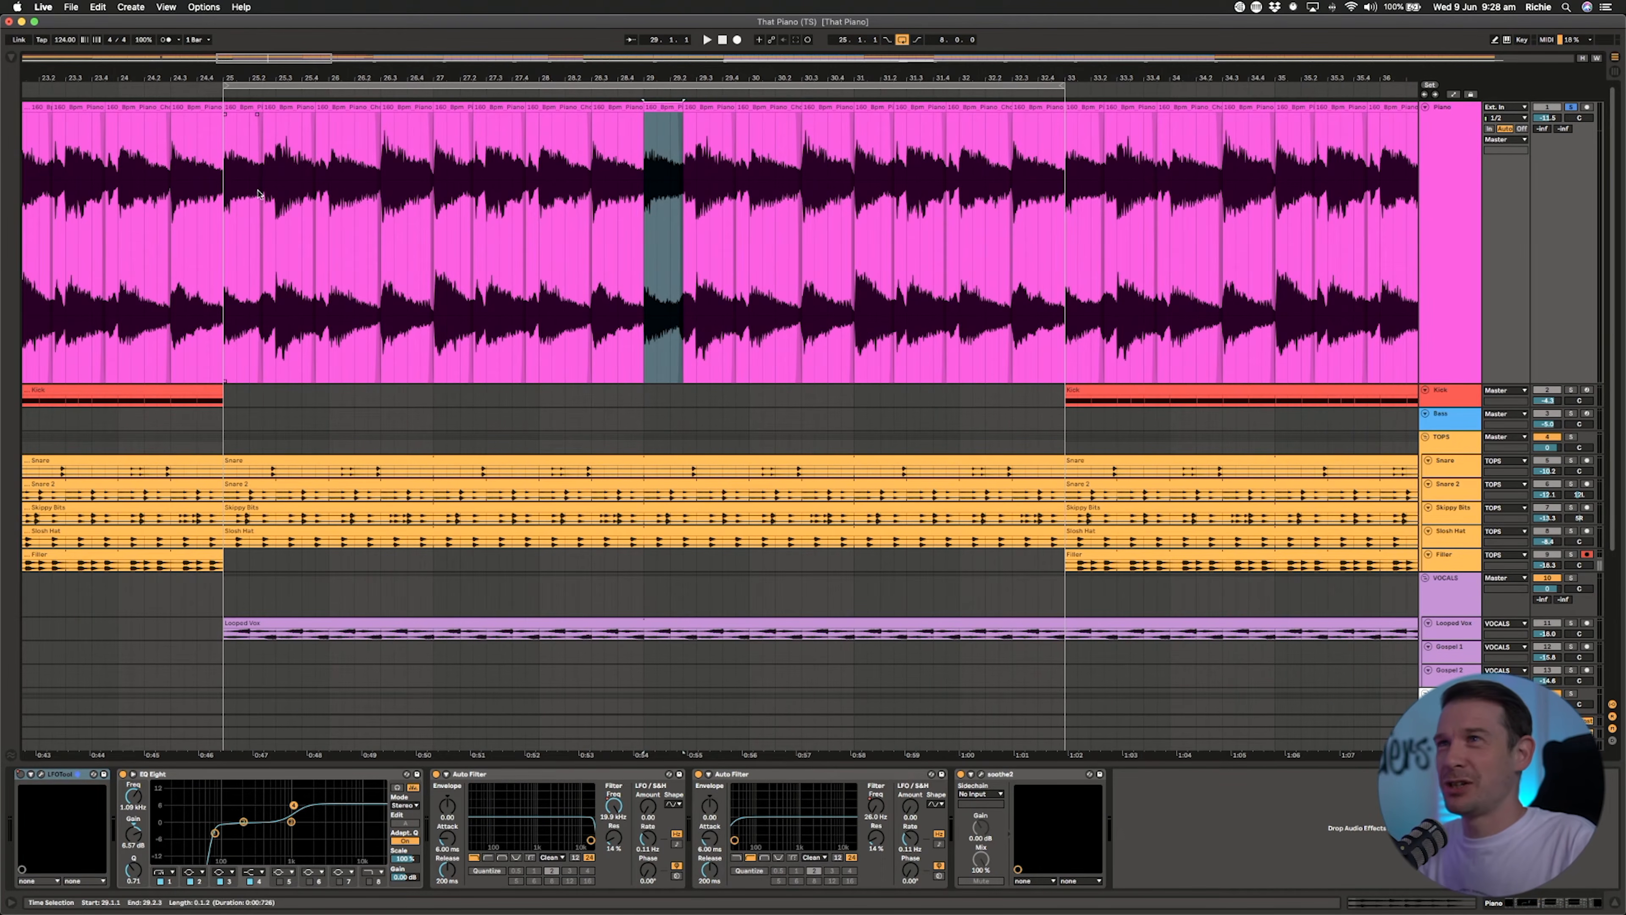
Step: Move the eight-bar loop to bar 33, play the section, and shift the loop to bar 65
{"action": "left_click", "coordinate": [226, 197]}
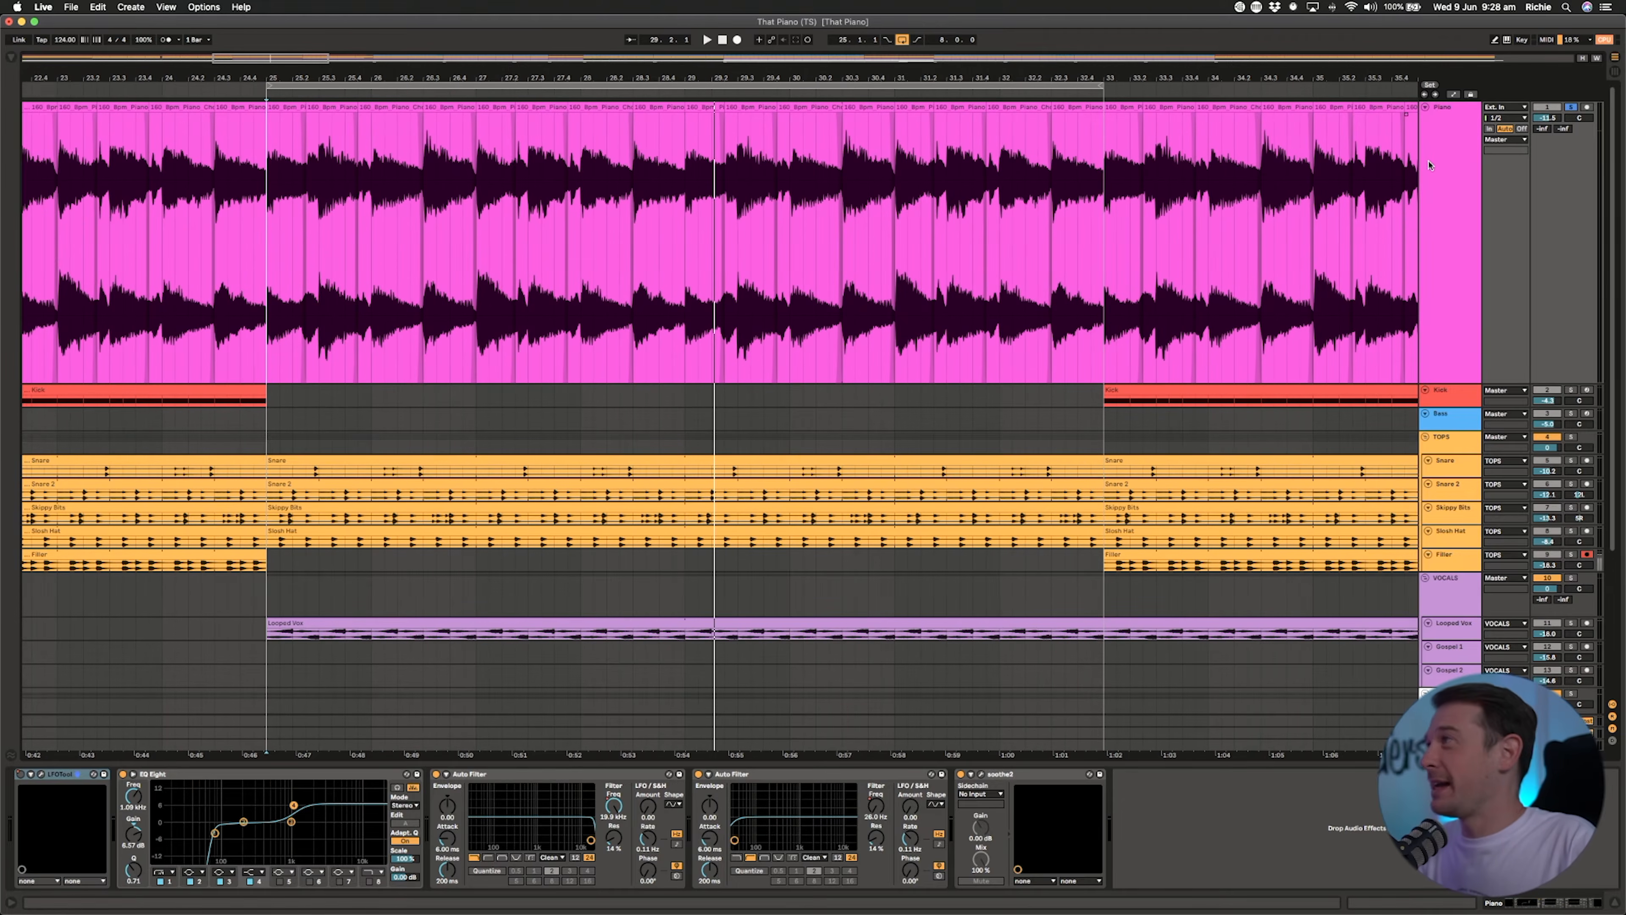
{"action": "left_click", "coordinate": [1441, 157]}
{"action": "left_click_drag", "start_coordinate": [936, 71], "coordinate": [263, 73]}
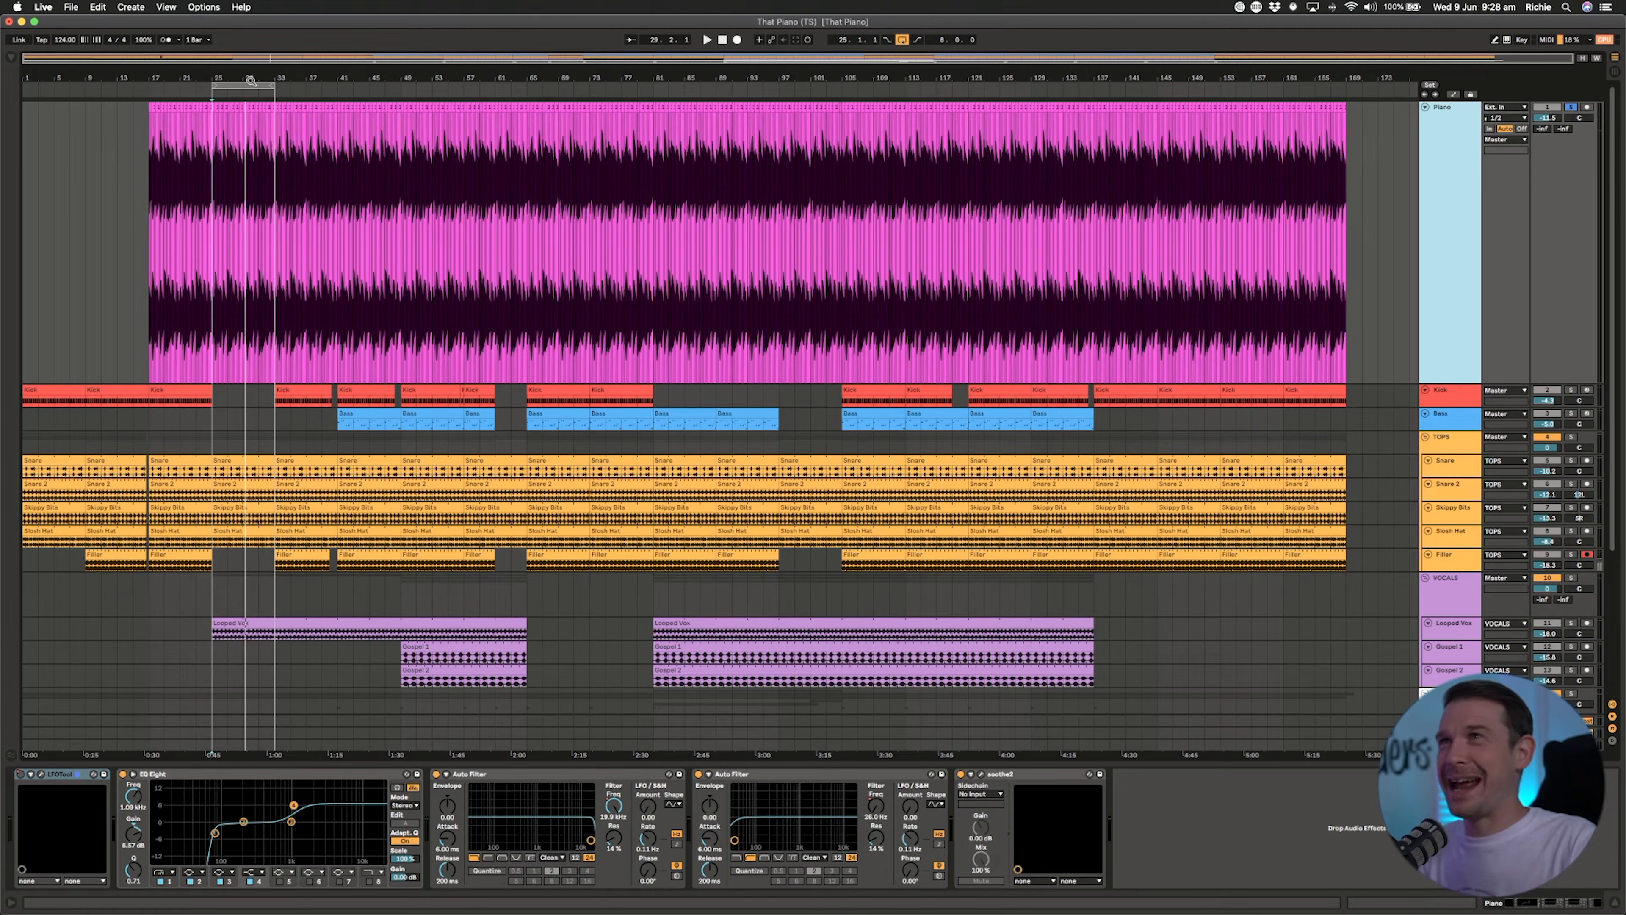
{"action": "left_click_drag", "start_coordinate": [250, 82], "coordinate": [305, 84]}
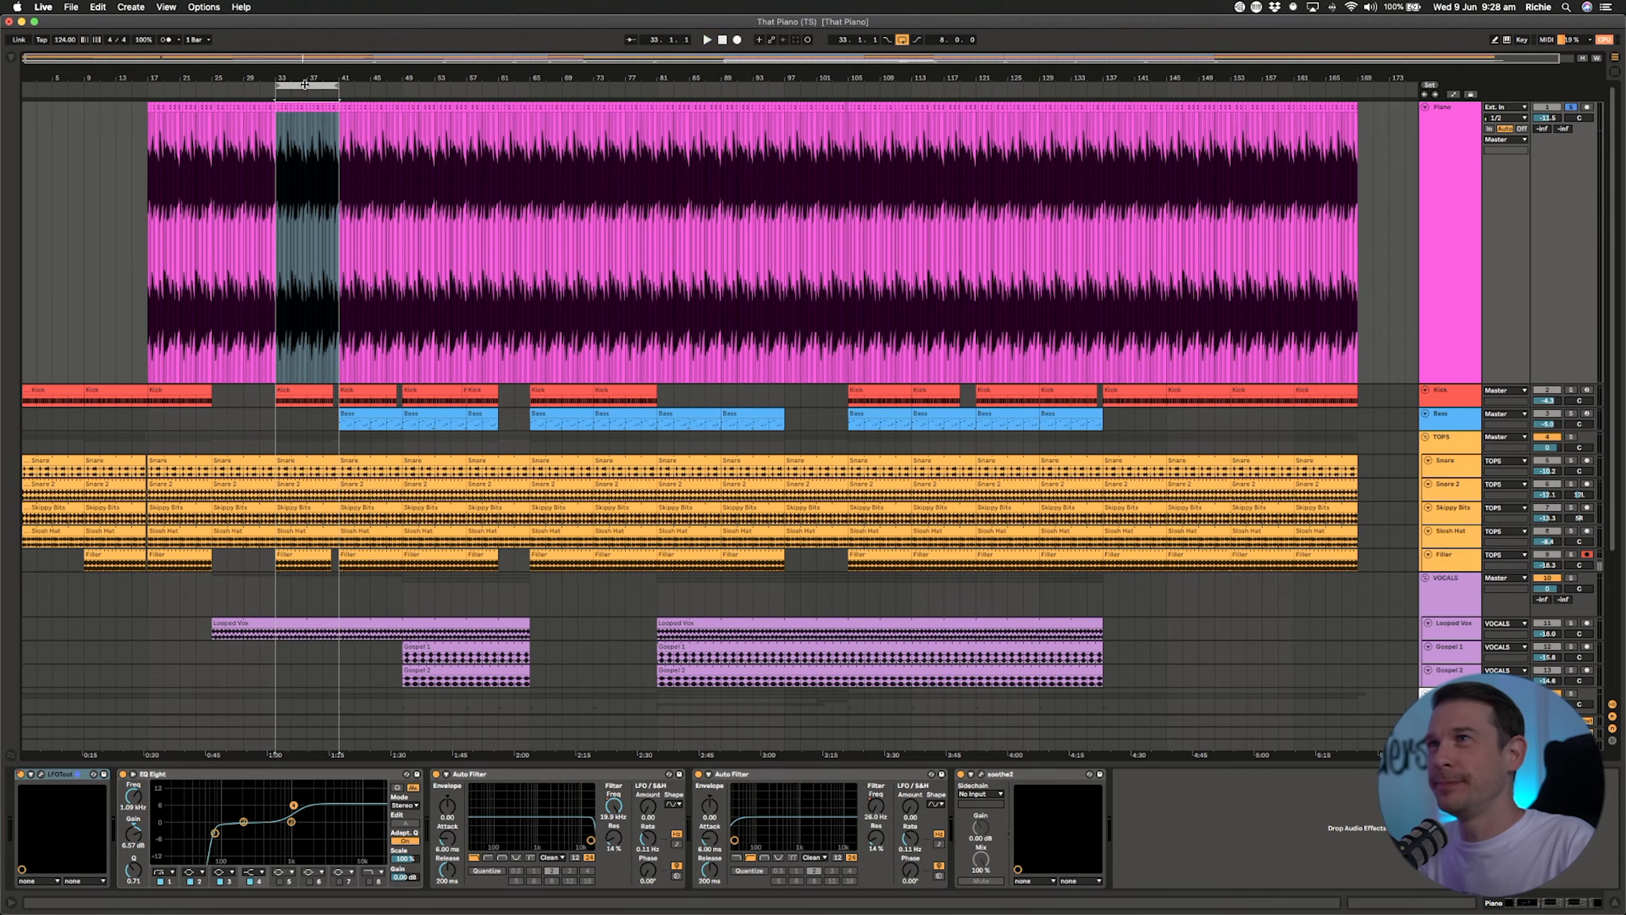
{"action": "key", "text": "space"}
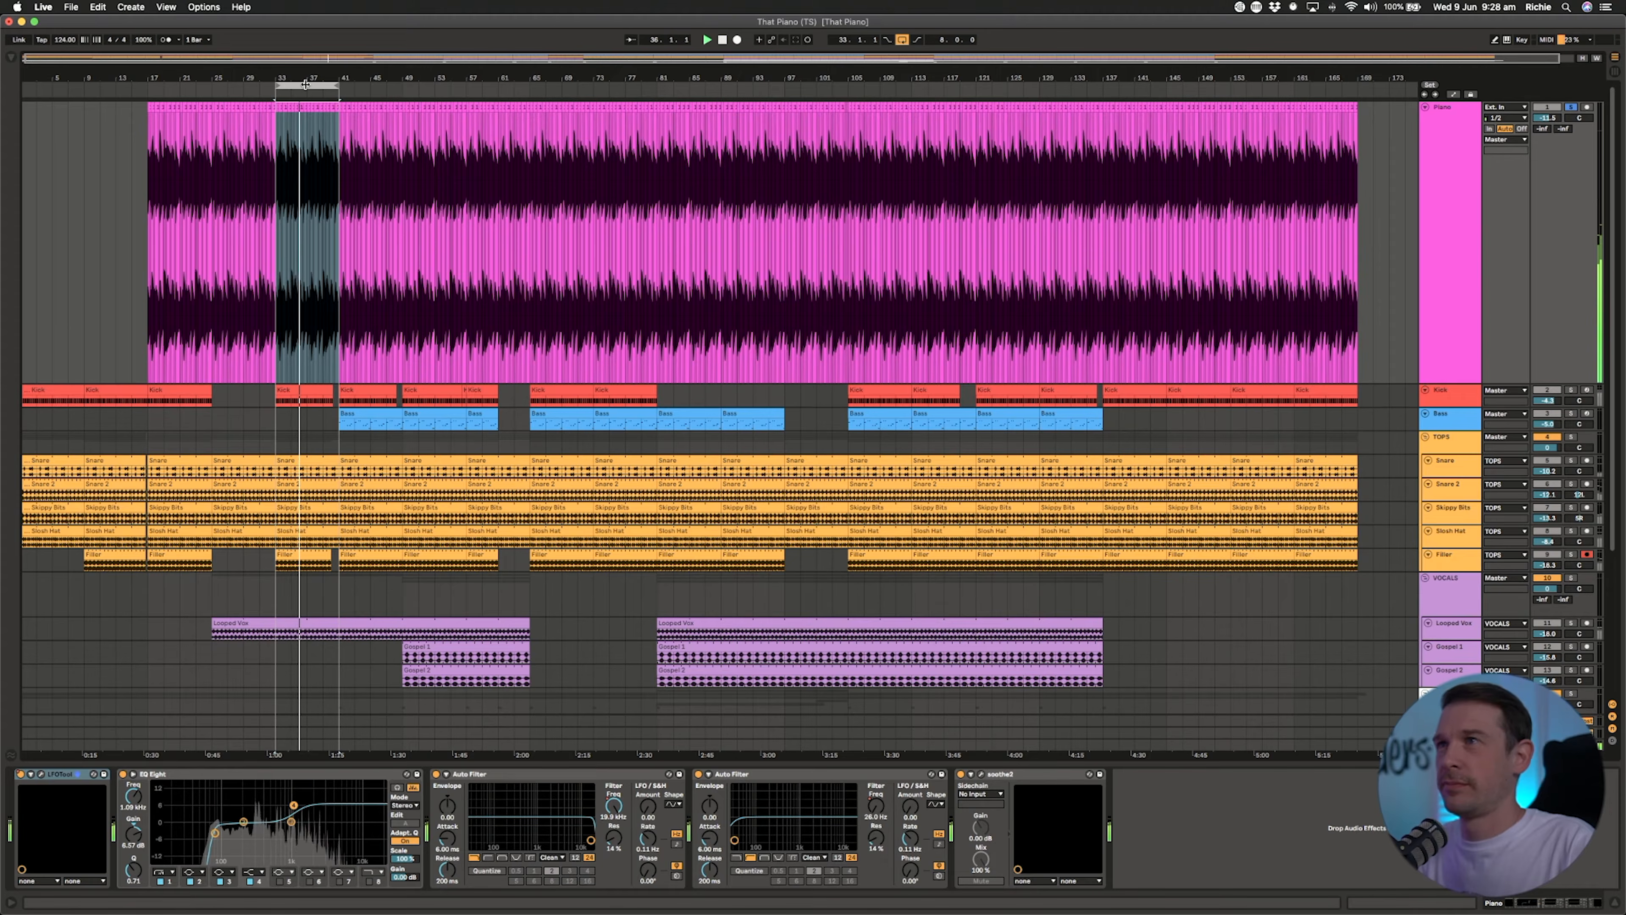
{"action": "left_click_drag", "start_coordinate": [305, 84], "coordinate": [572, 83]}
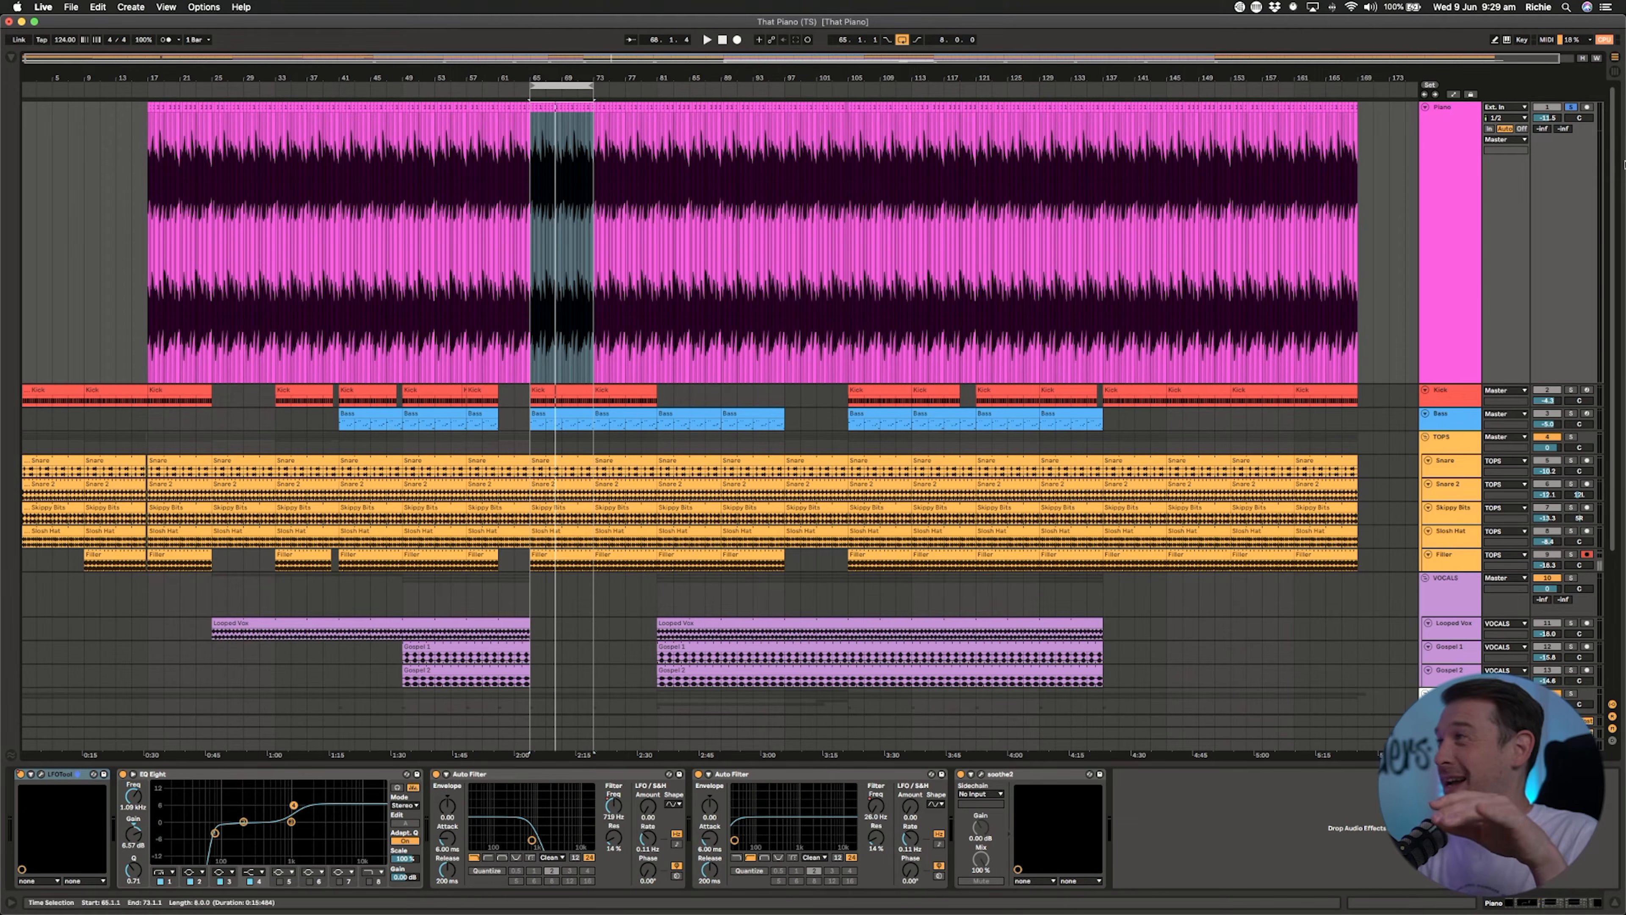
Step: Fit all tracks of the arrangement into view, solo the Kick track together with the Piano track, and play them
{"action": "left_click", "coordinate": [1434, 139]}
{"action": "key", "text": "h"}
{"action": "key", "text": "w"}
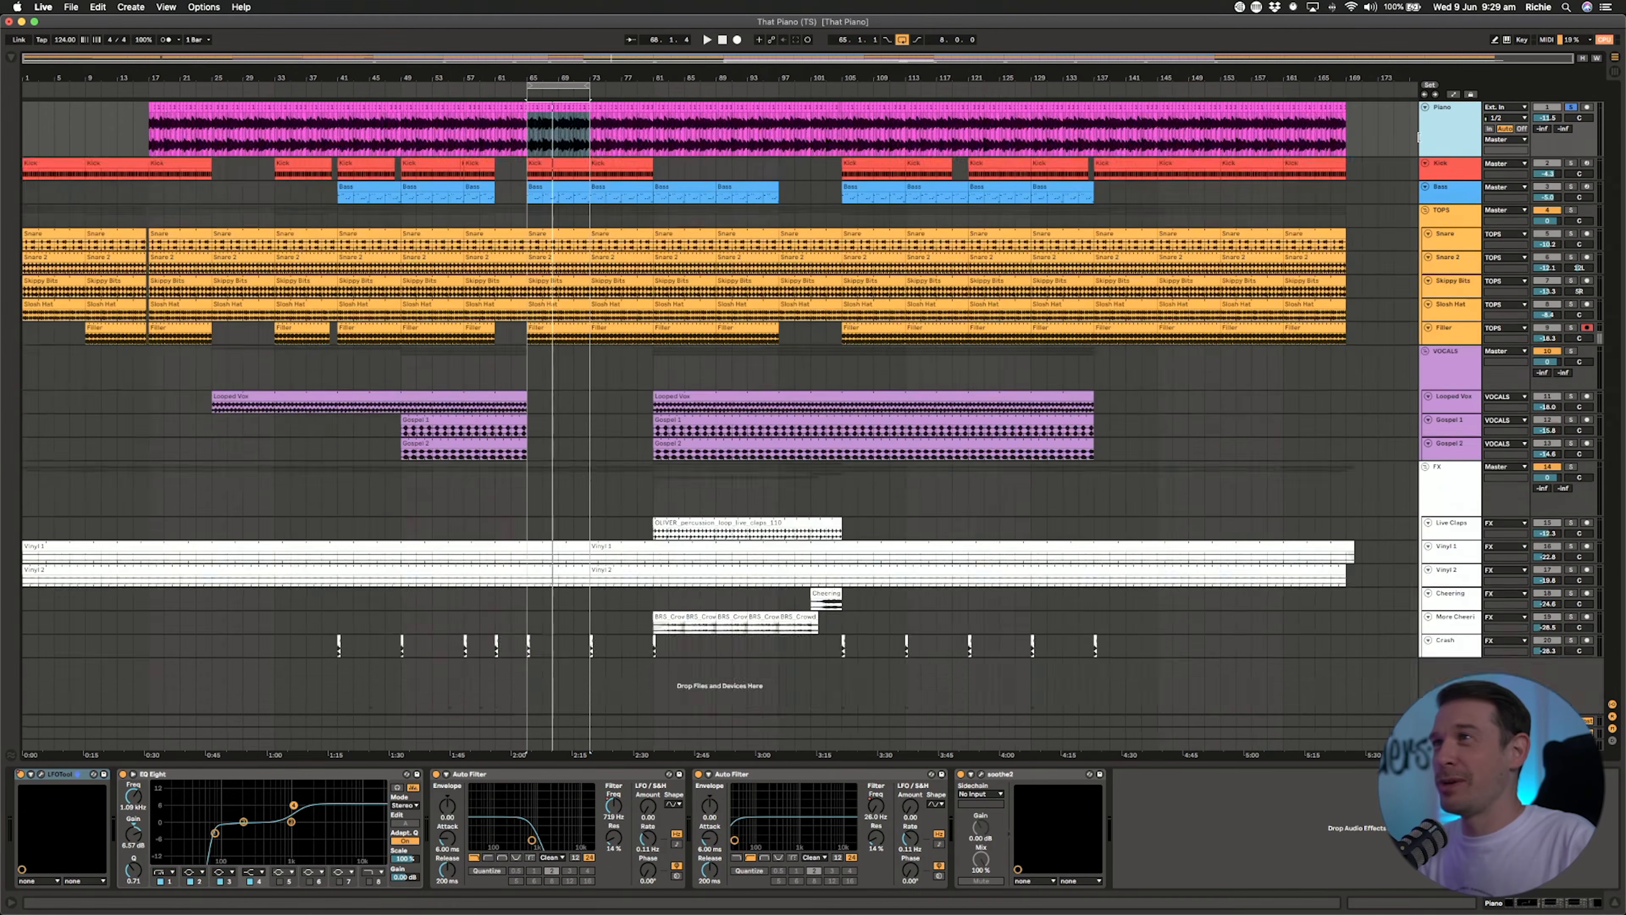
{"action": "left_click", "coordinate": [537, 162]}
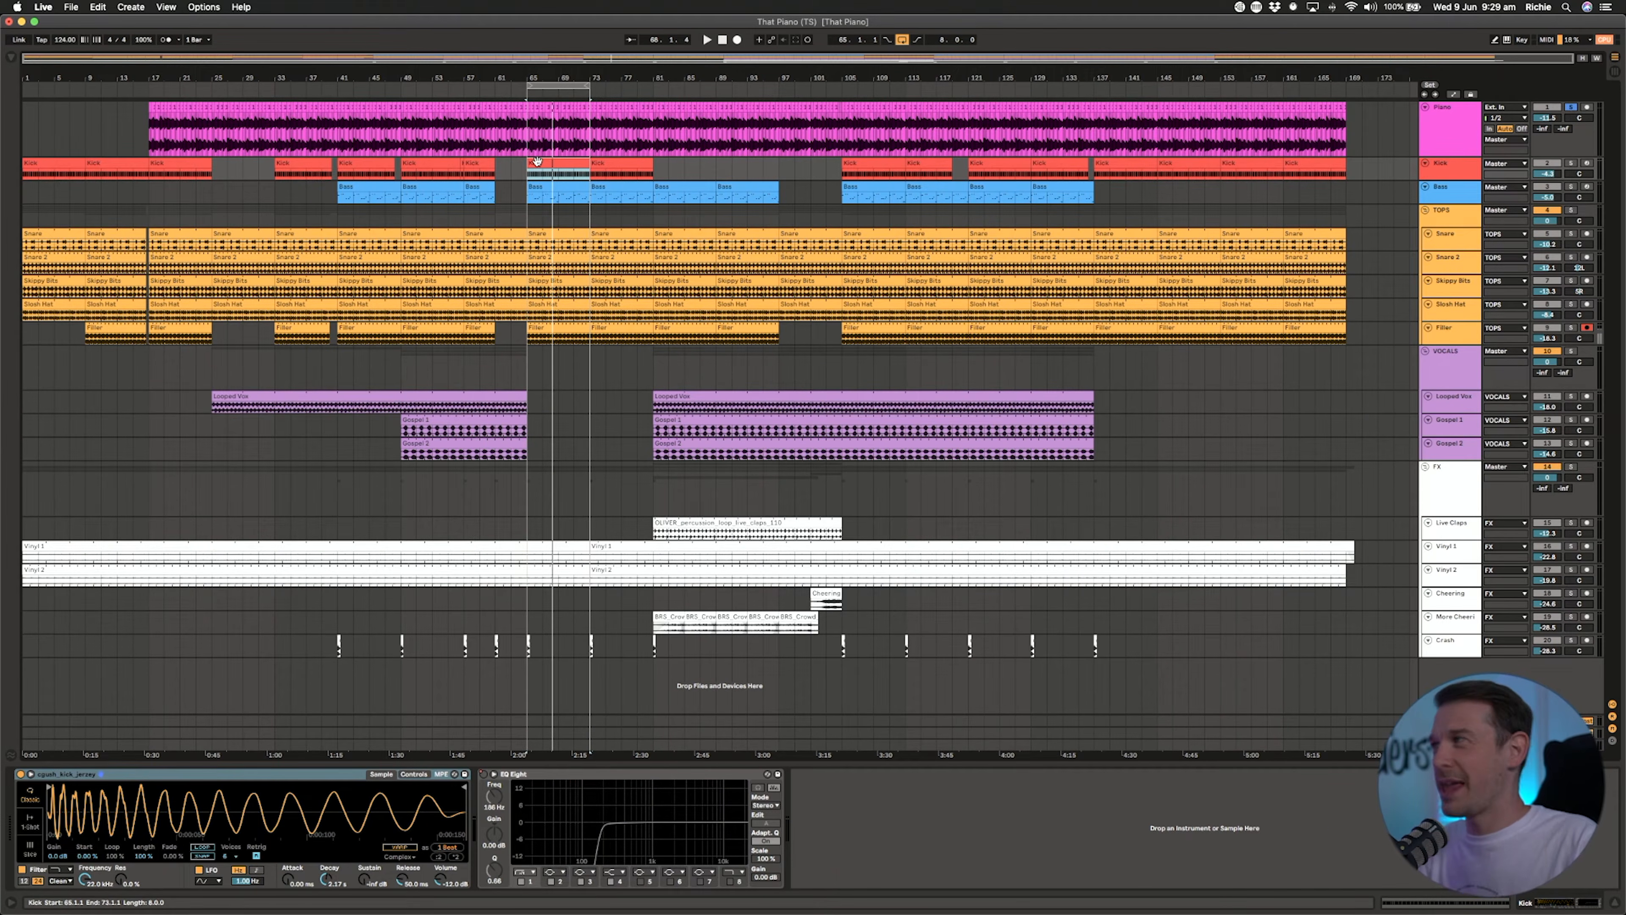
{"action": "left_click", "coordinate": [1571, 164], "text": "super"}
{"action": "key", "text": "space"}
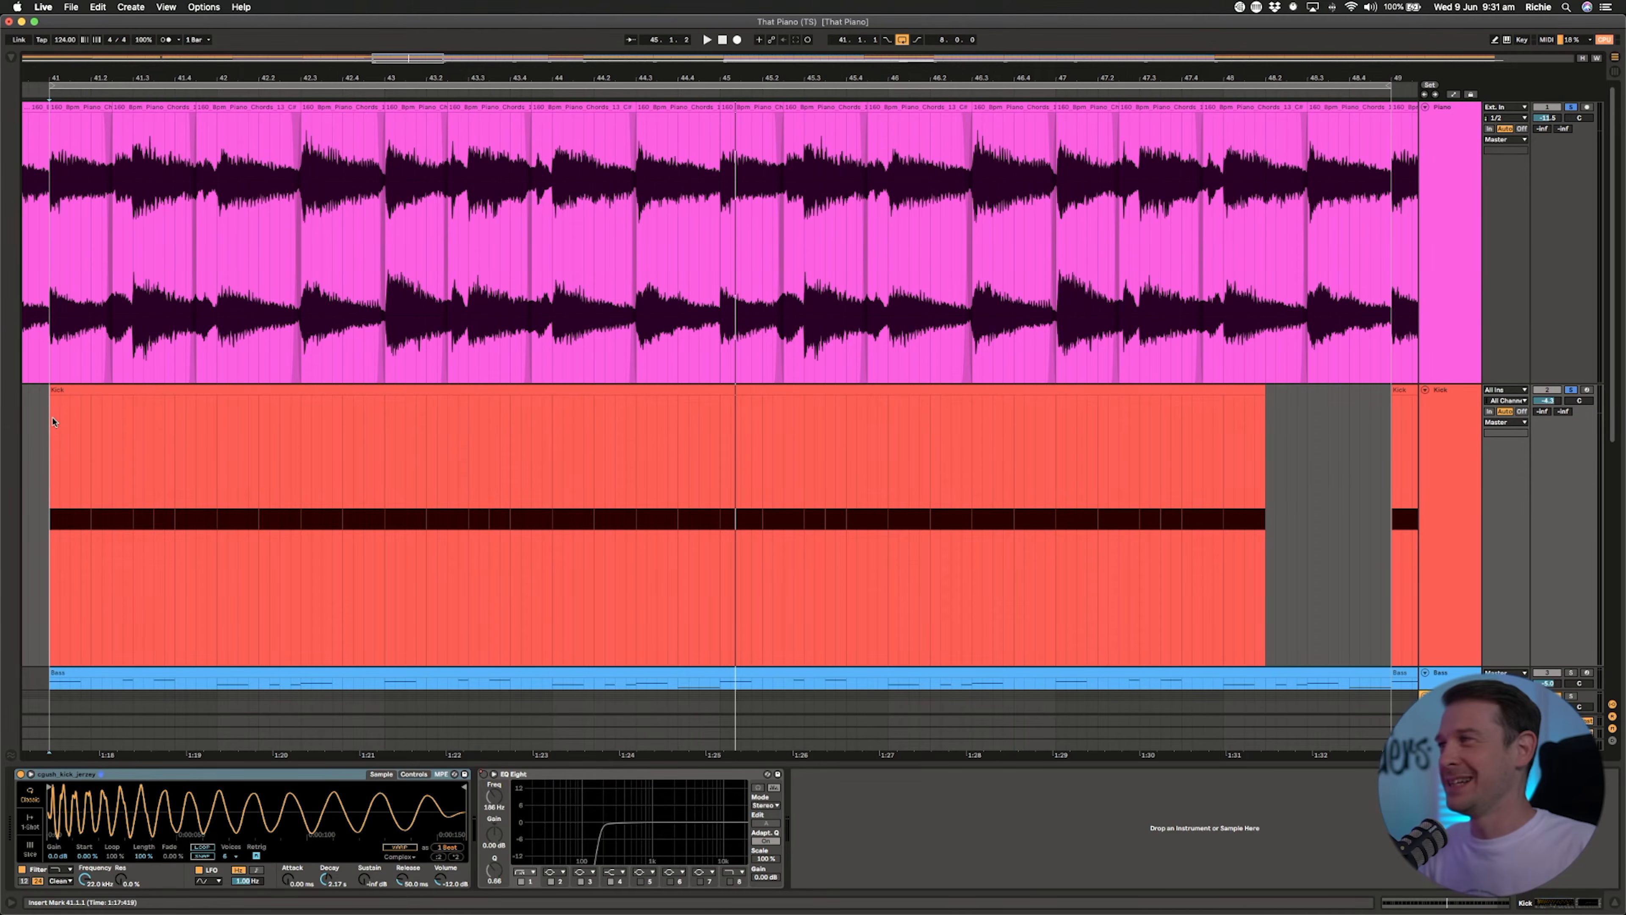
Step: Solo the Bass track on its own, switch the solo to the Piano track, and start playback
{"action": "left_click", "coordinate": [1572, 500]}
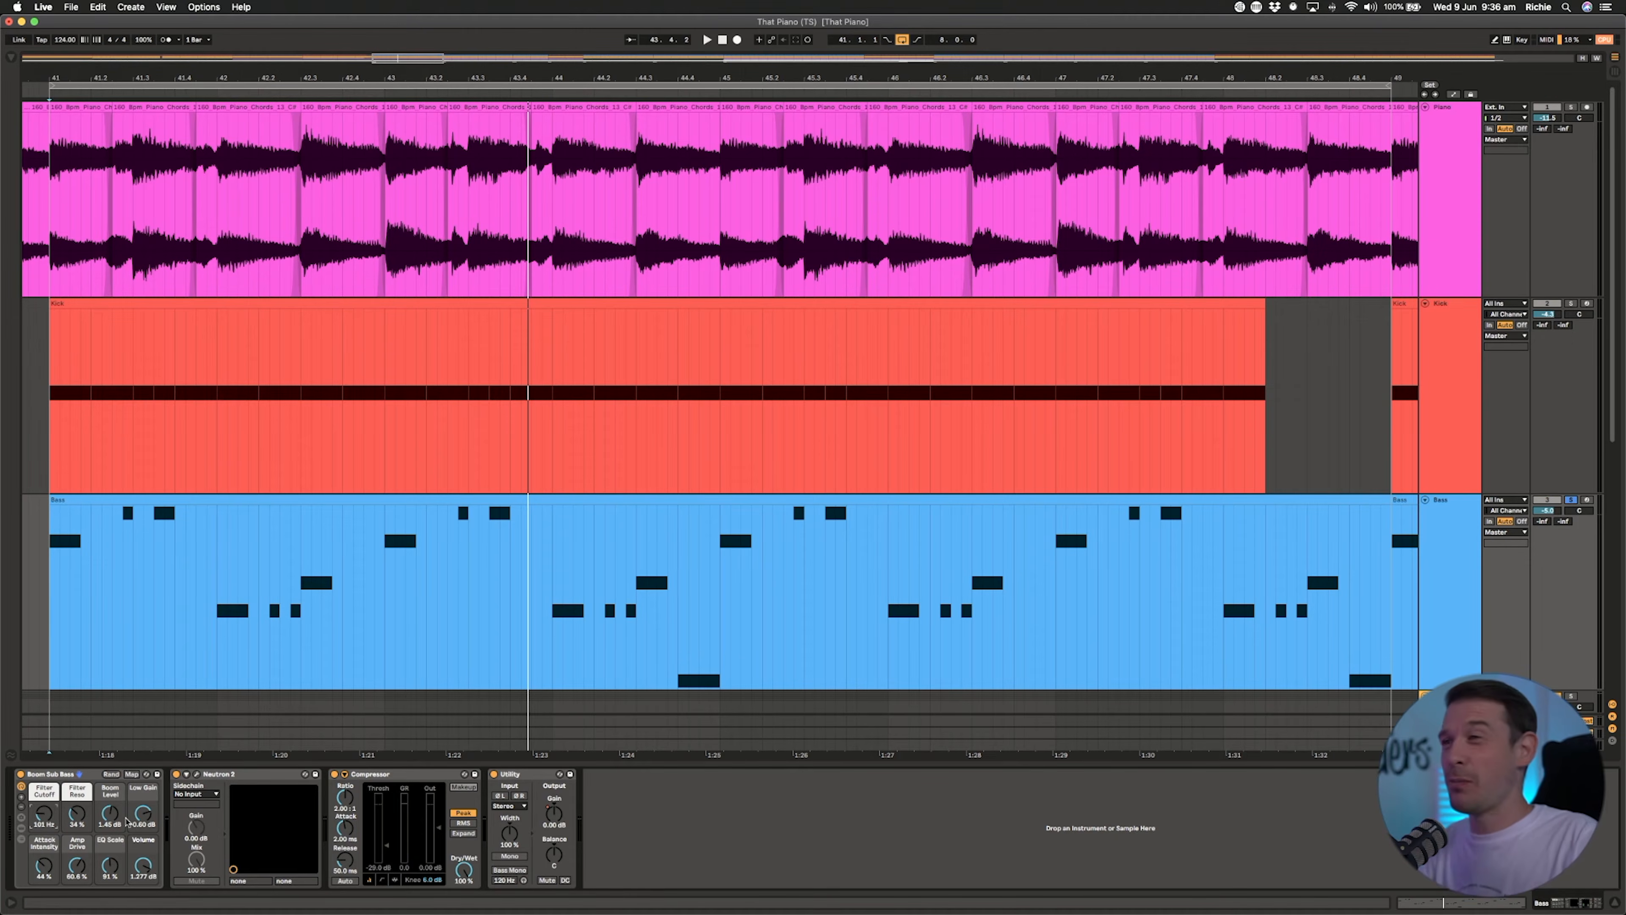
{"action": "left_click", "coordinate": [1571, 108]}
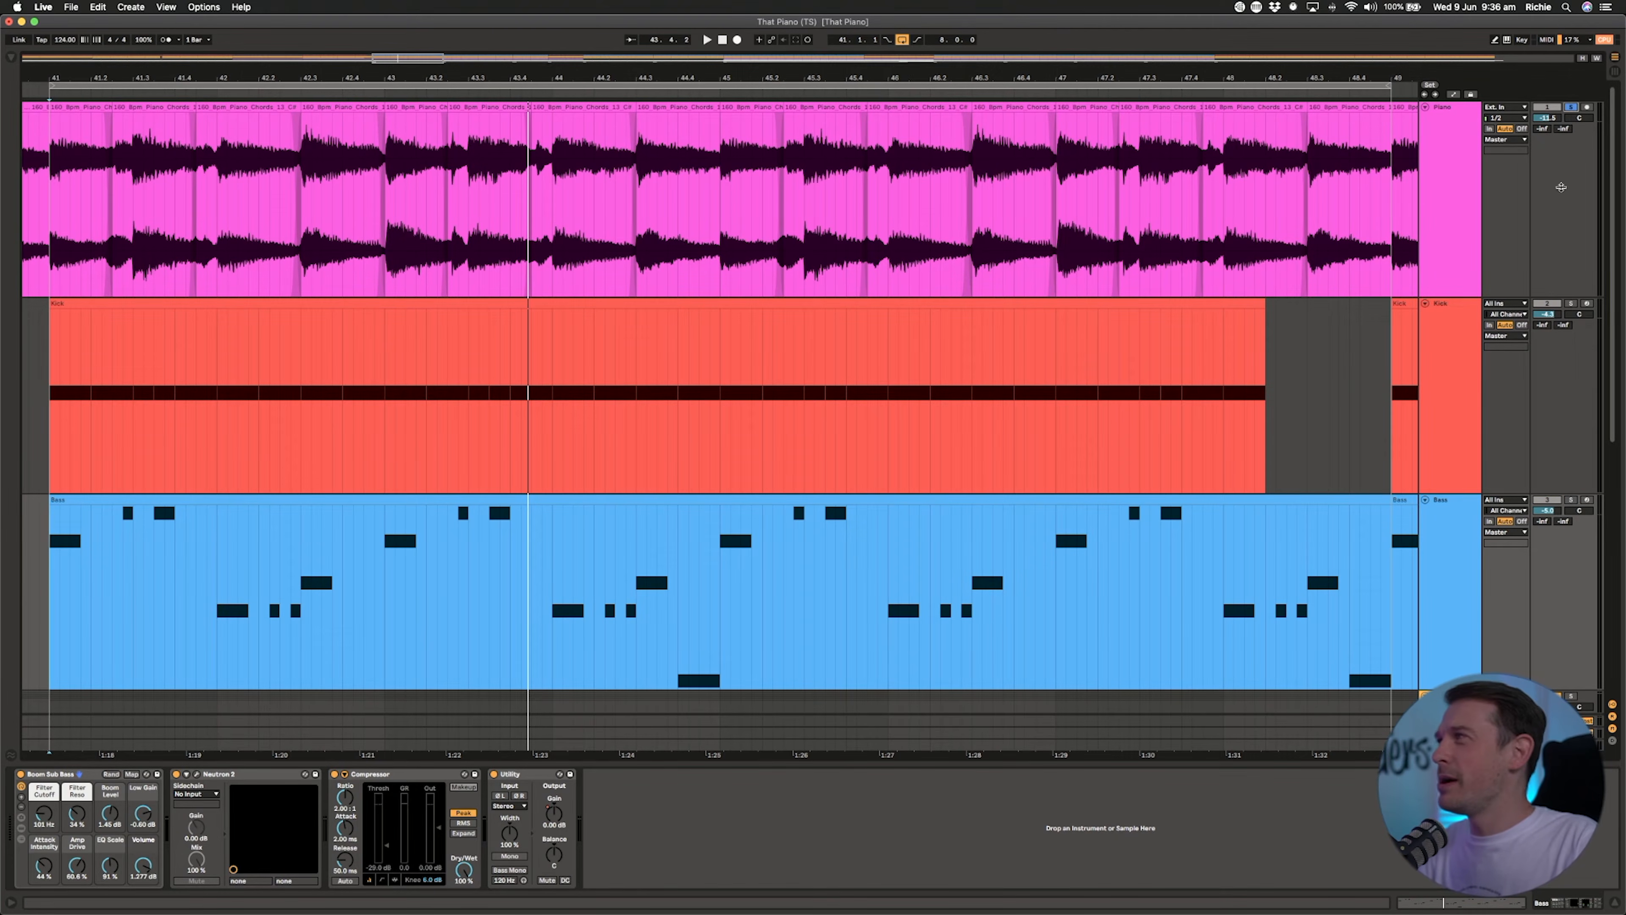
{"action": "key", "text": "space"}
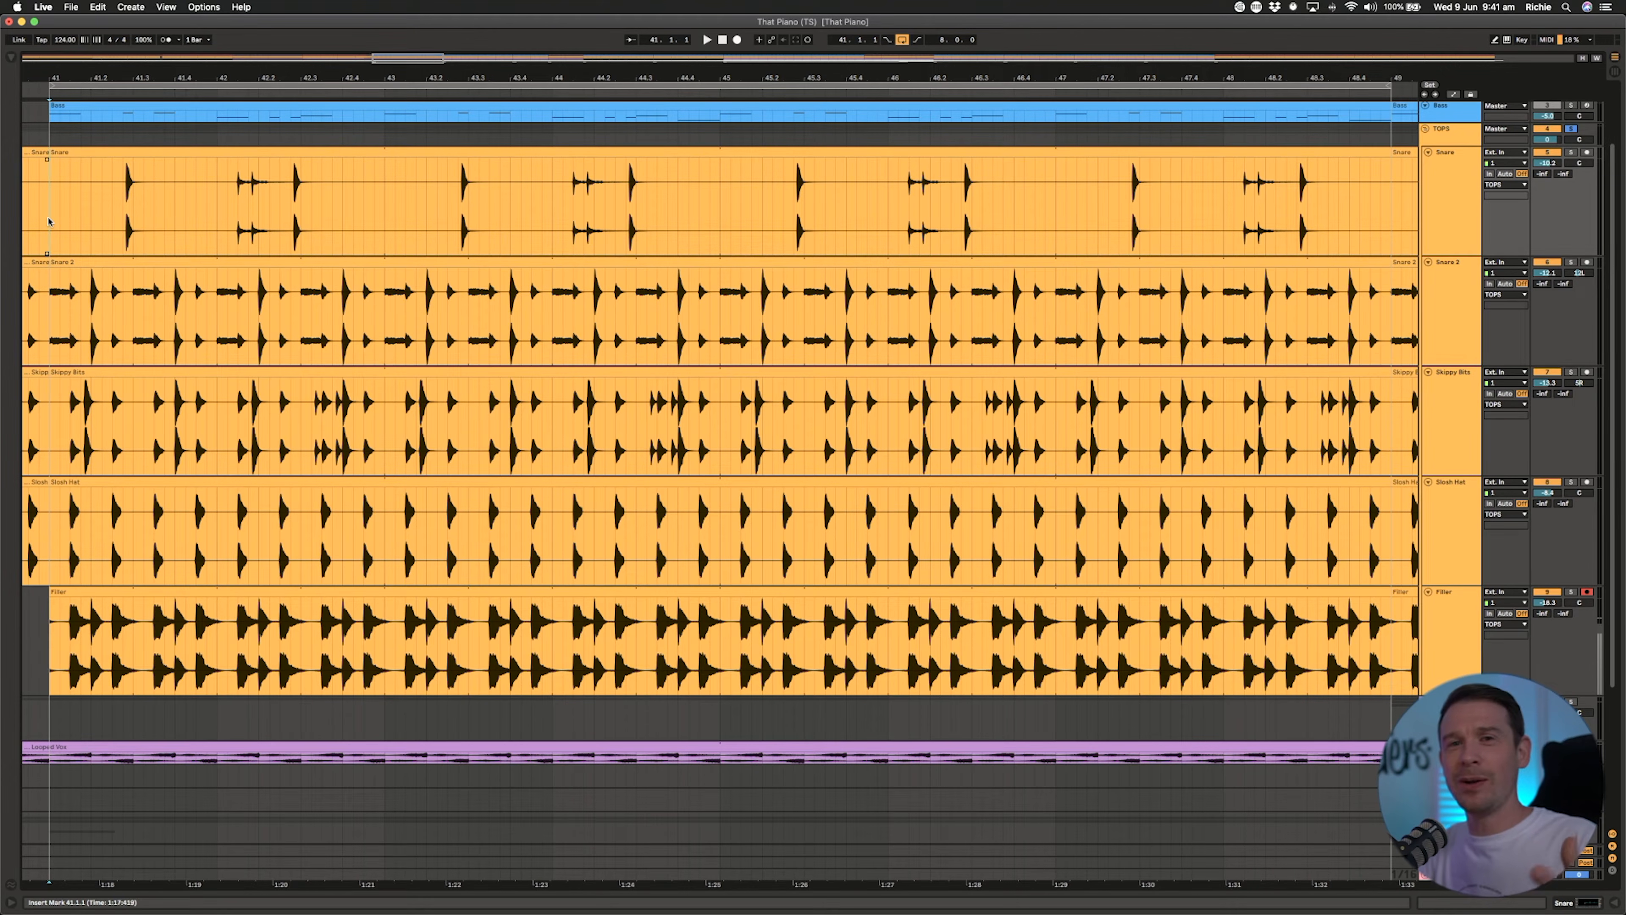
Step: Audition the Snare 2, Skippy Bits and Slosh Hat loops one at a time in solo, opening the Snare 2 clip's details
{"action": "left_click", "coordinate": [1573, 264]}
{"action": "key", "text": "space"}
{"action": "left_click", "coordinate": [1570, 372]}
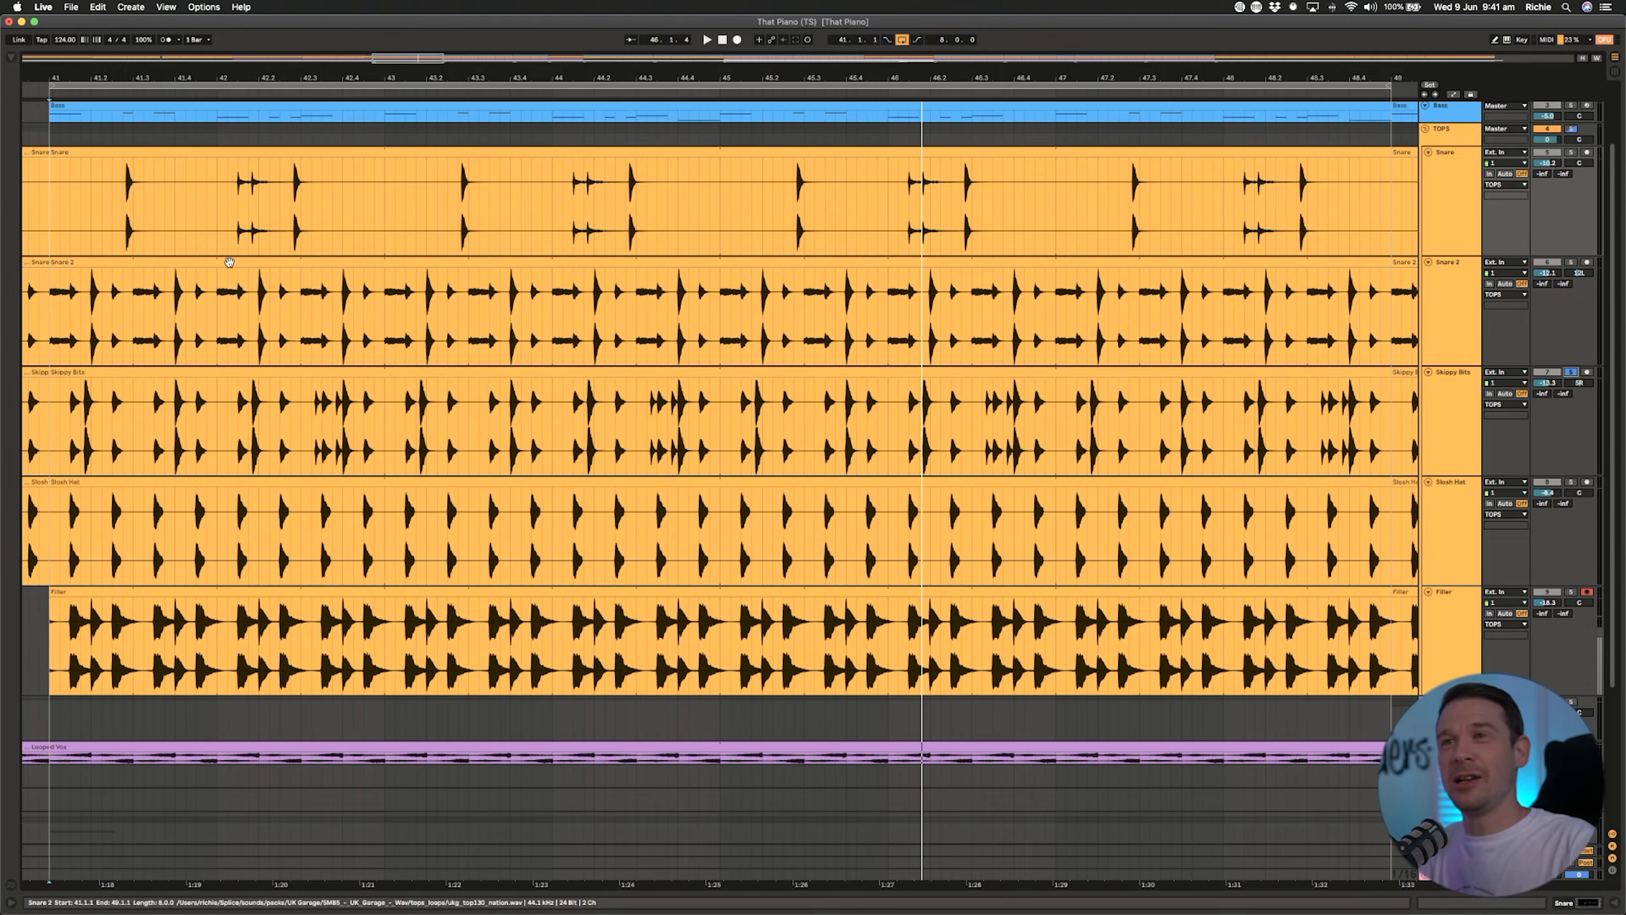
{"action": "double_click", "coordinate": [229, 263]}
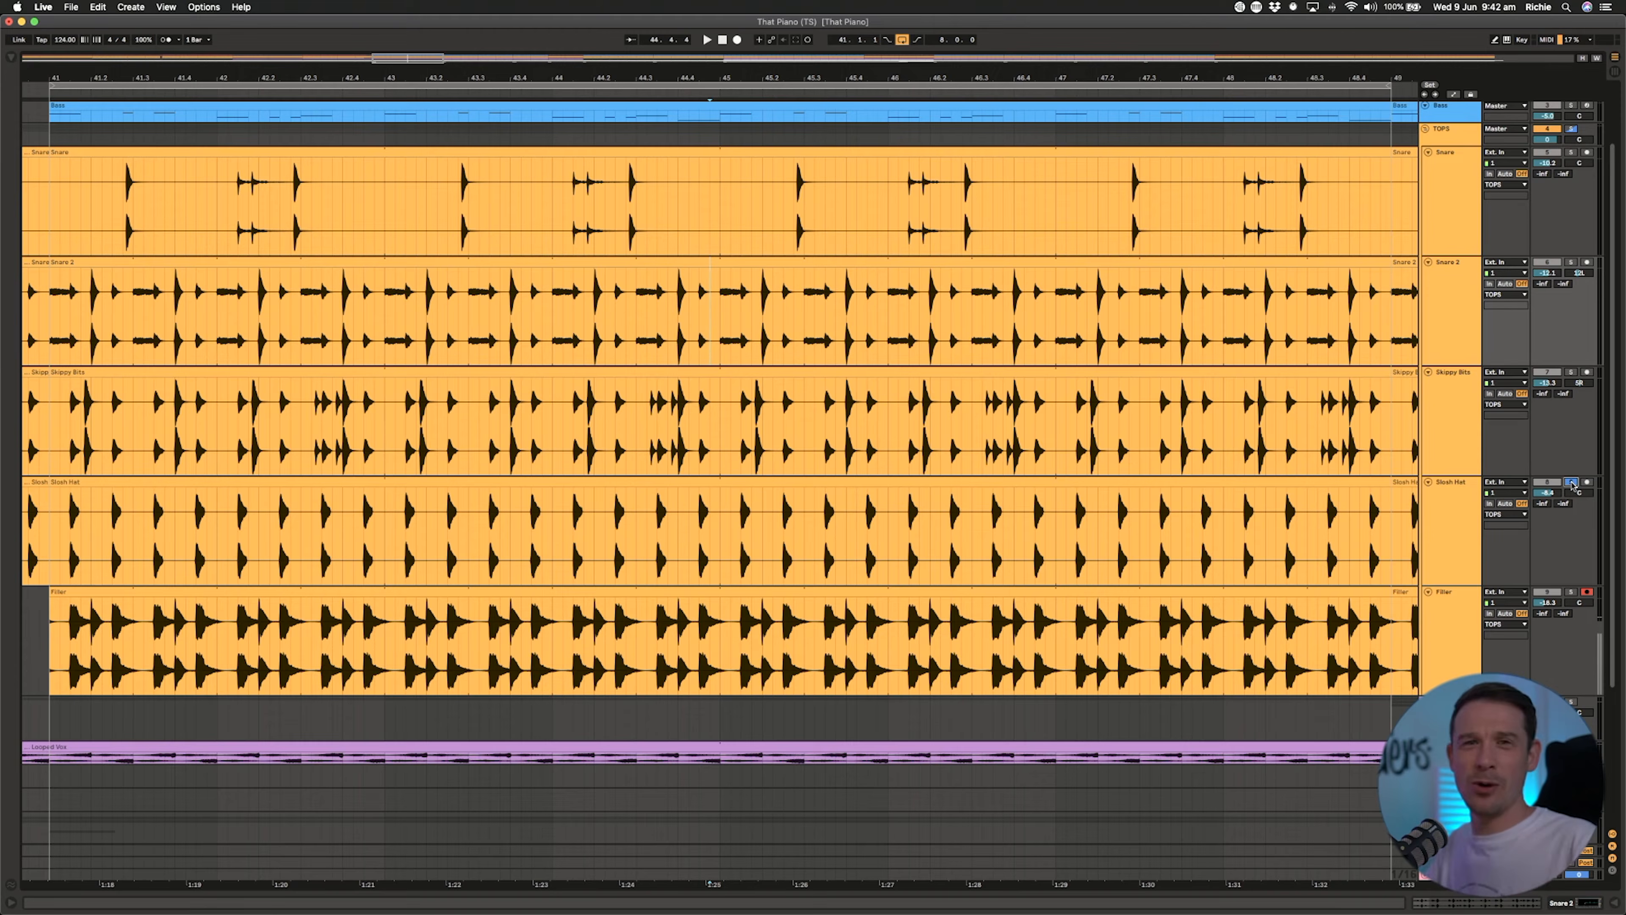
{"action": "key", "text": "space"}
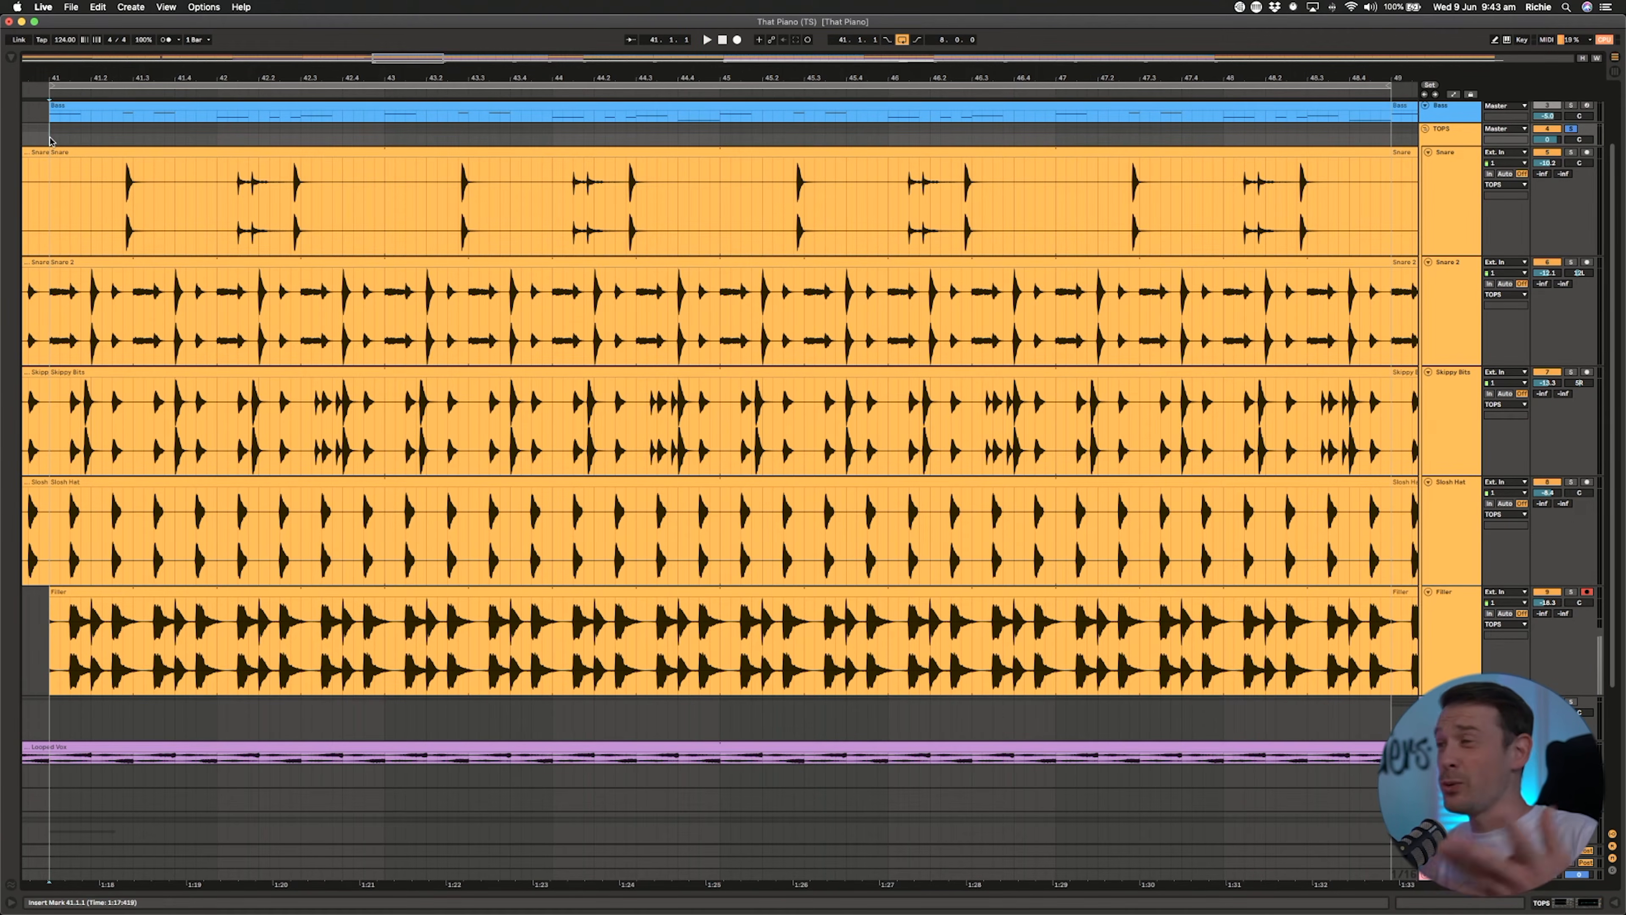
Step: Play the soloed TOPS group from bar 41, and play it again together with the Piano, Kick and Bass tracks
{"action": "key", "text": "space"}
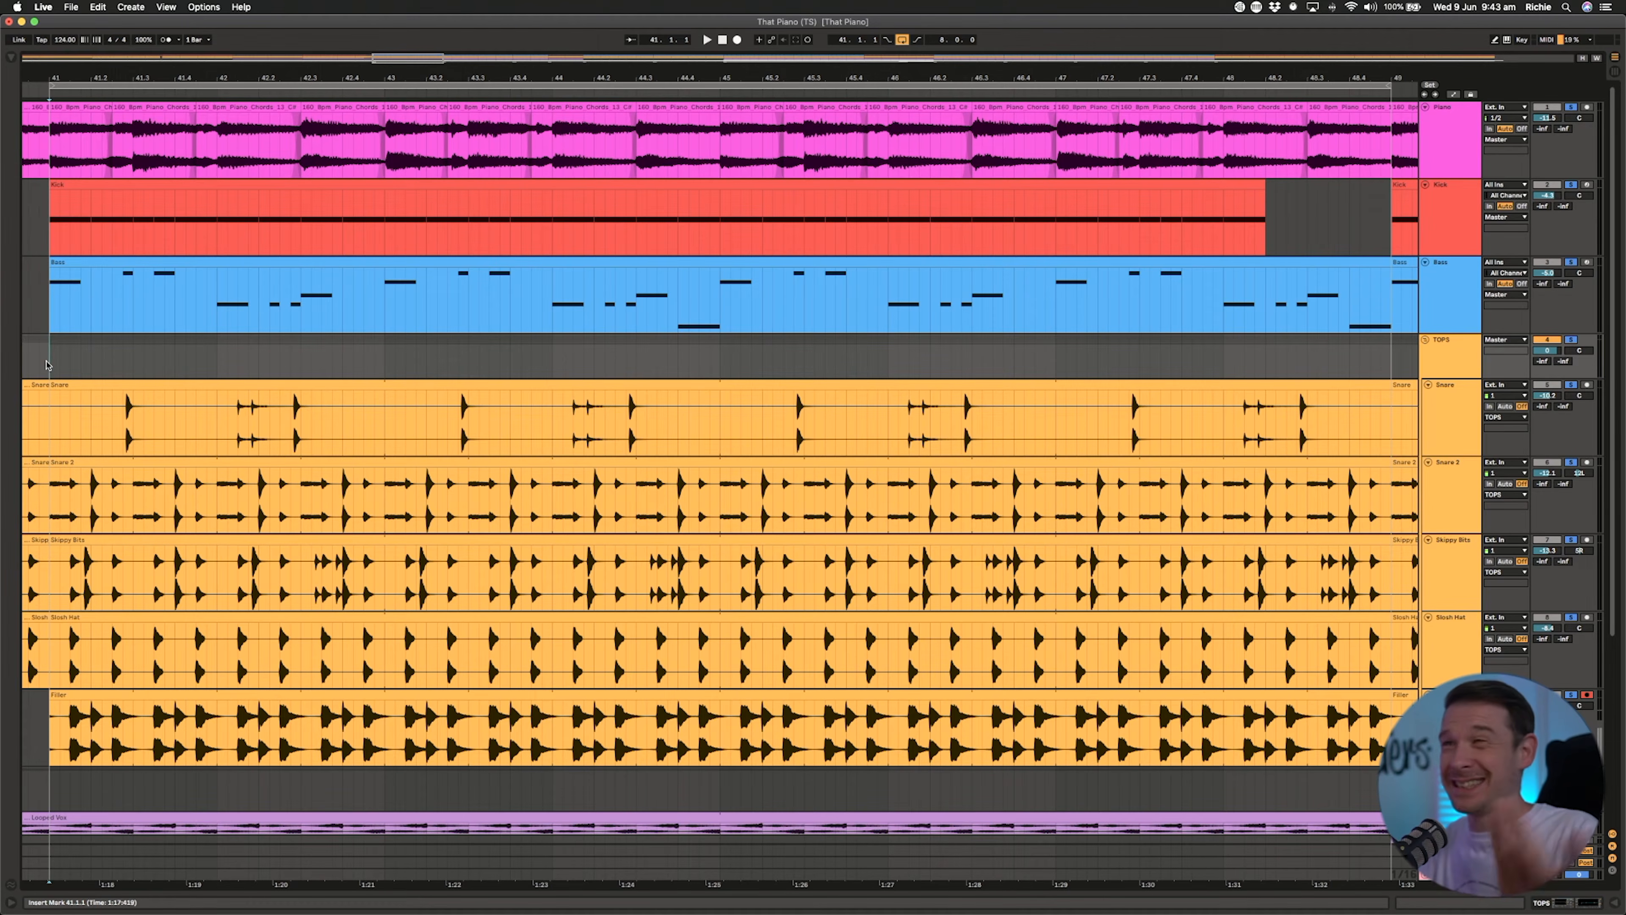
{"action": "key", "text": "space"}
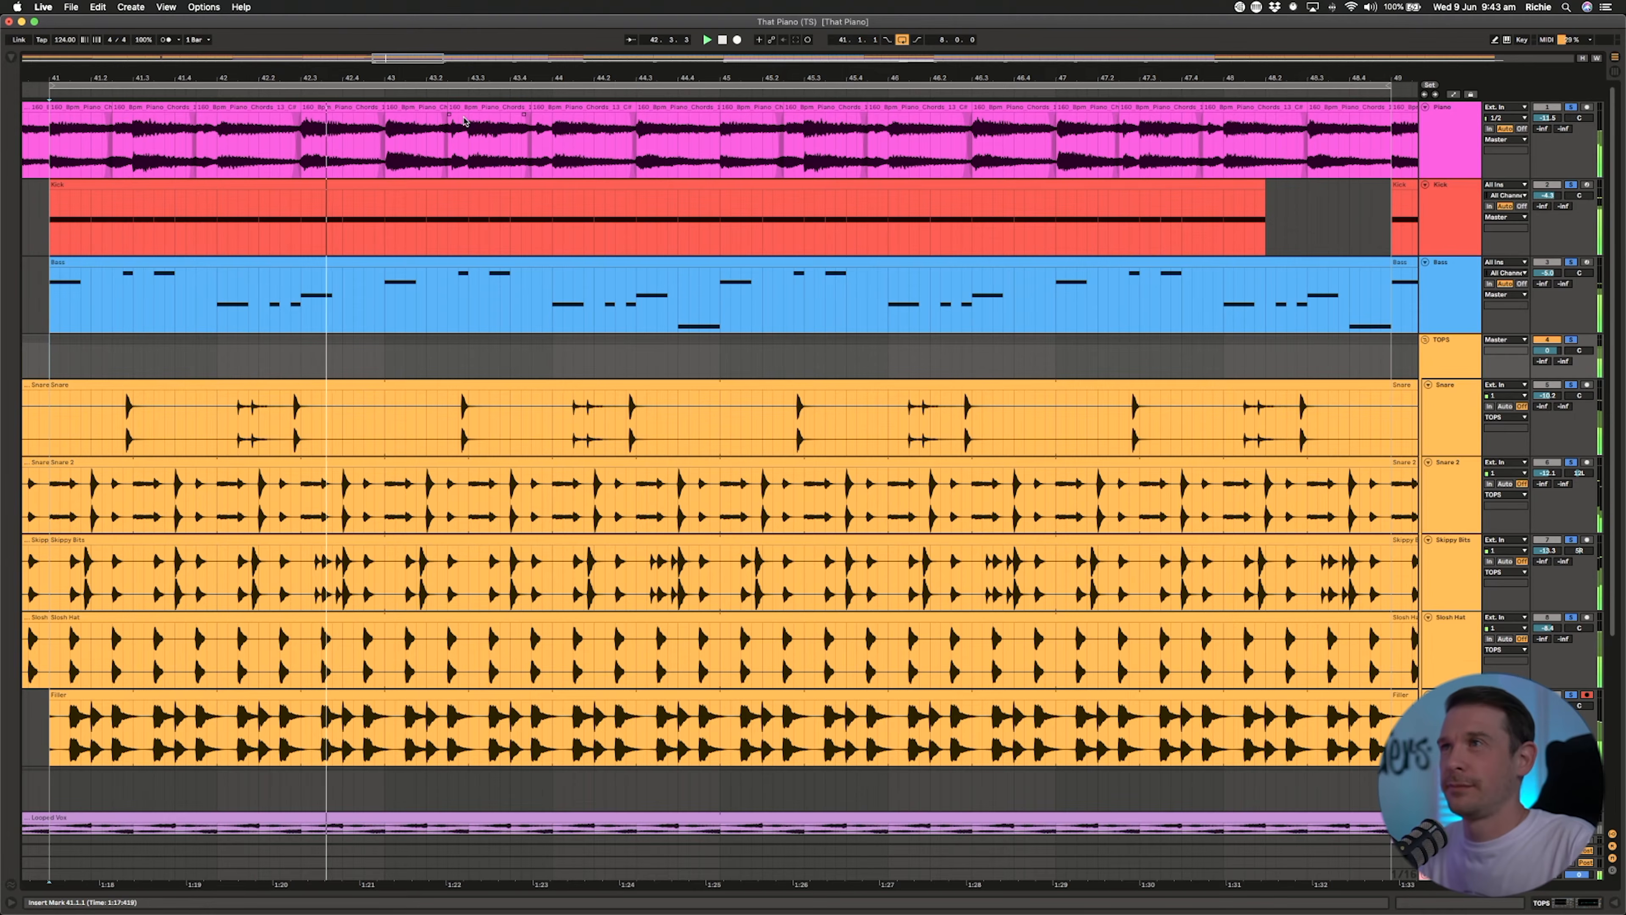
{"action": "left_click", "coordinate": [567, 356]}
{"action": "key", "text": "x"}
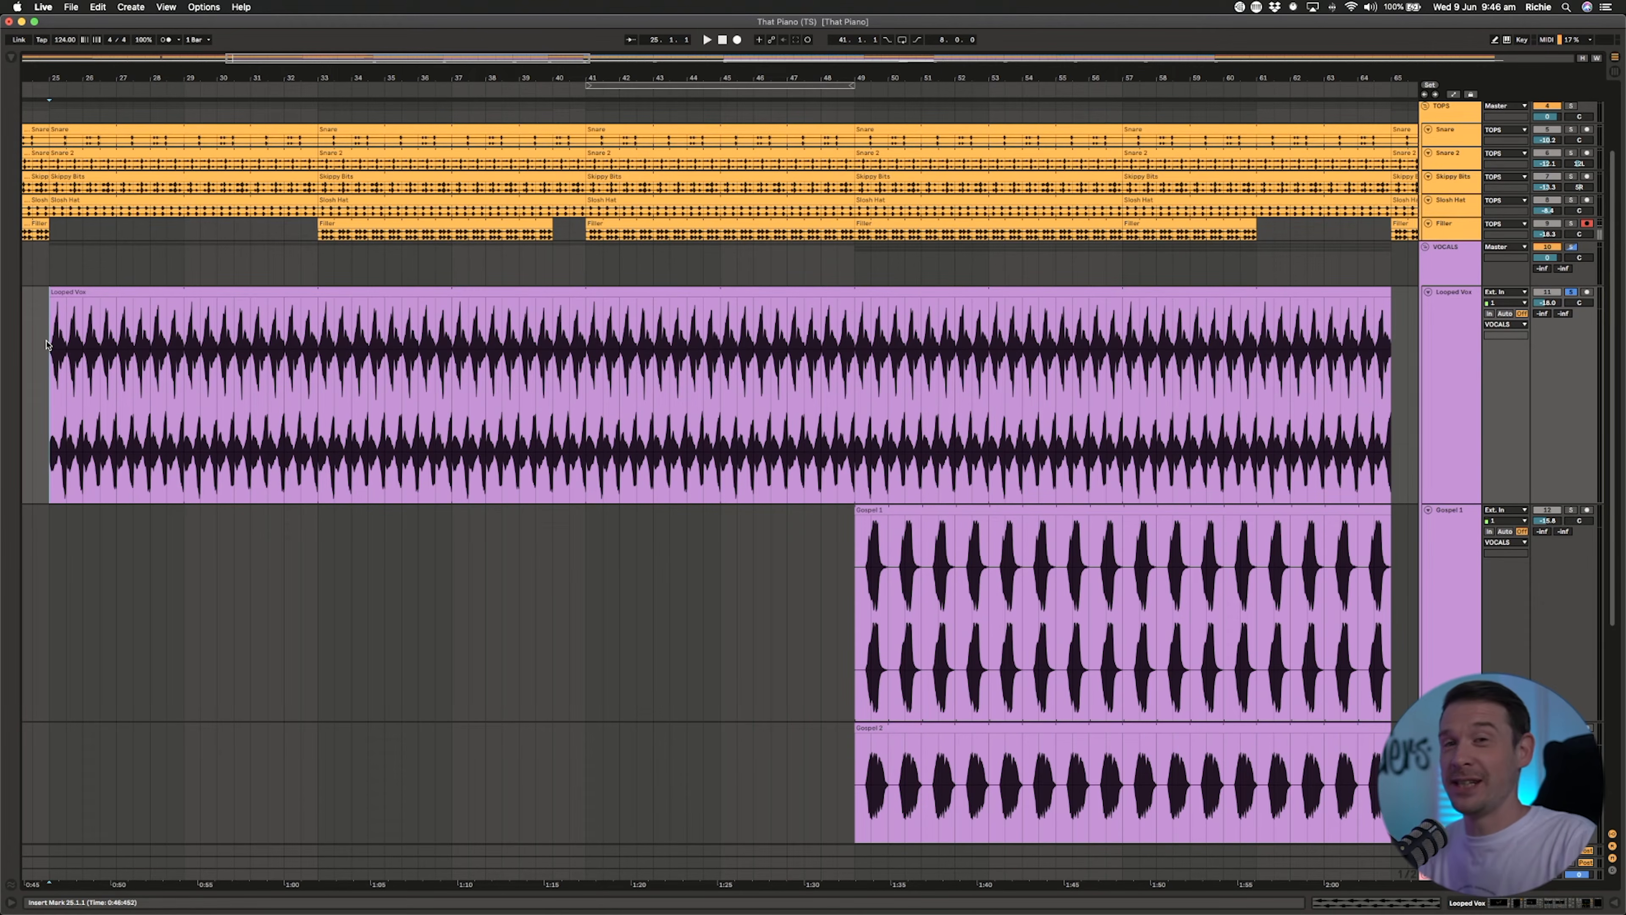
Step: Play the soloed Looped Vox track from bar 35 and check the clip's available commands
{"action": "key", "text": "space"}
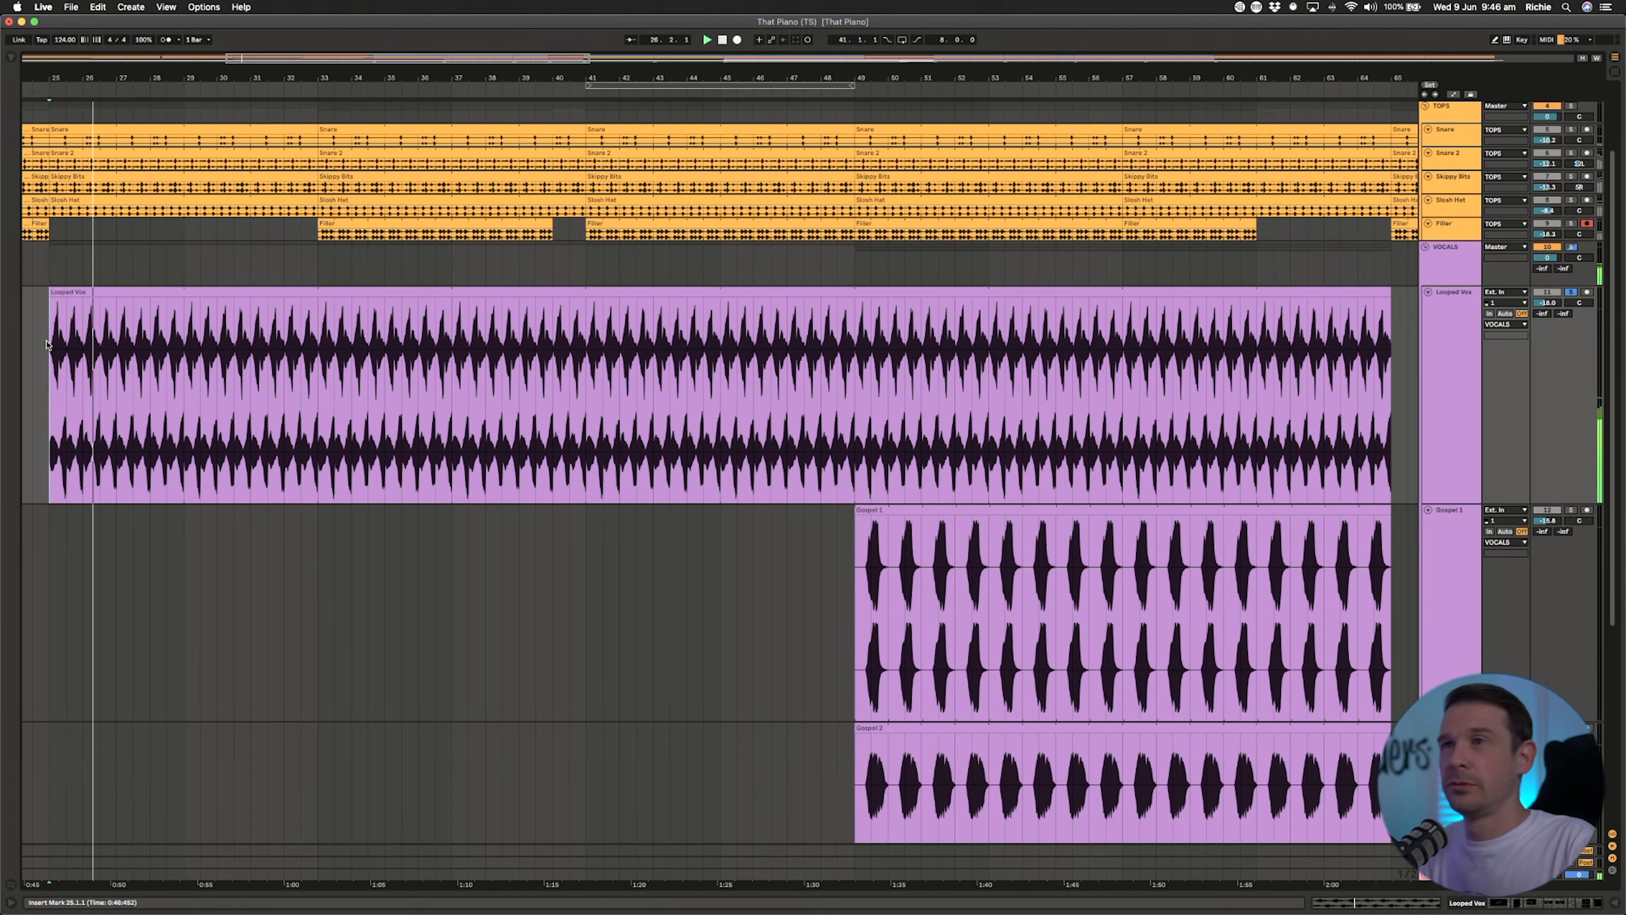
{"action": "left_click", "coordinate": [445, 294]}
{"action": "right_click", "coordinate": [445, 296]}
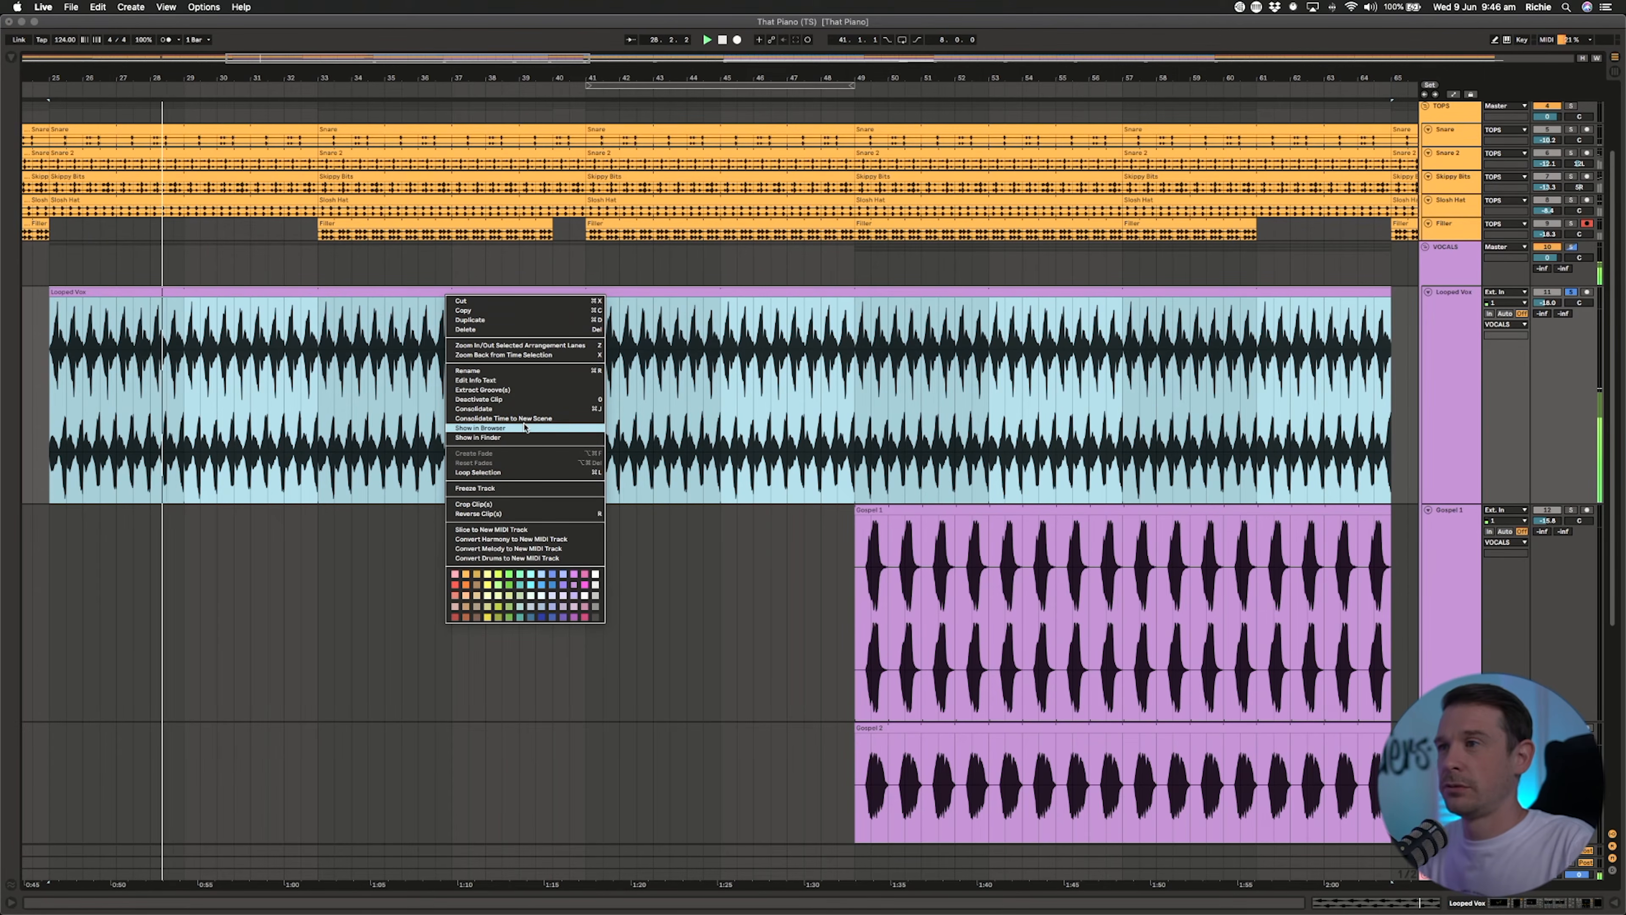
{"action": "key", "text": "Escape"}
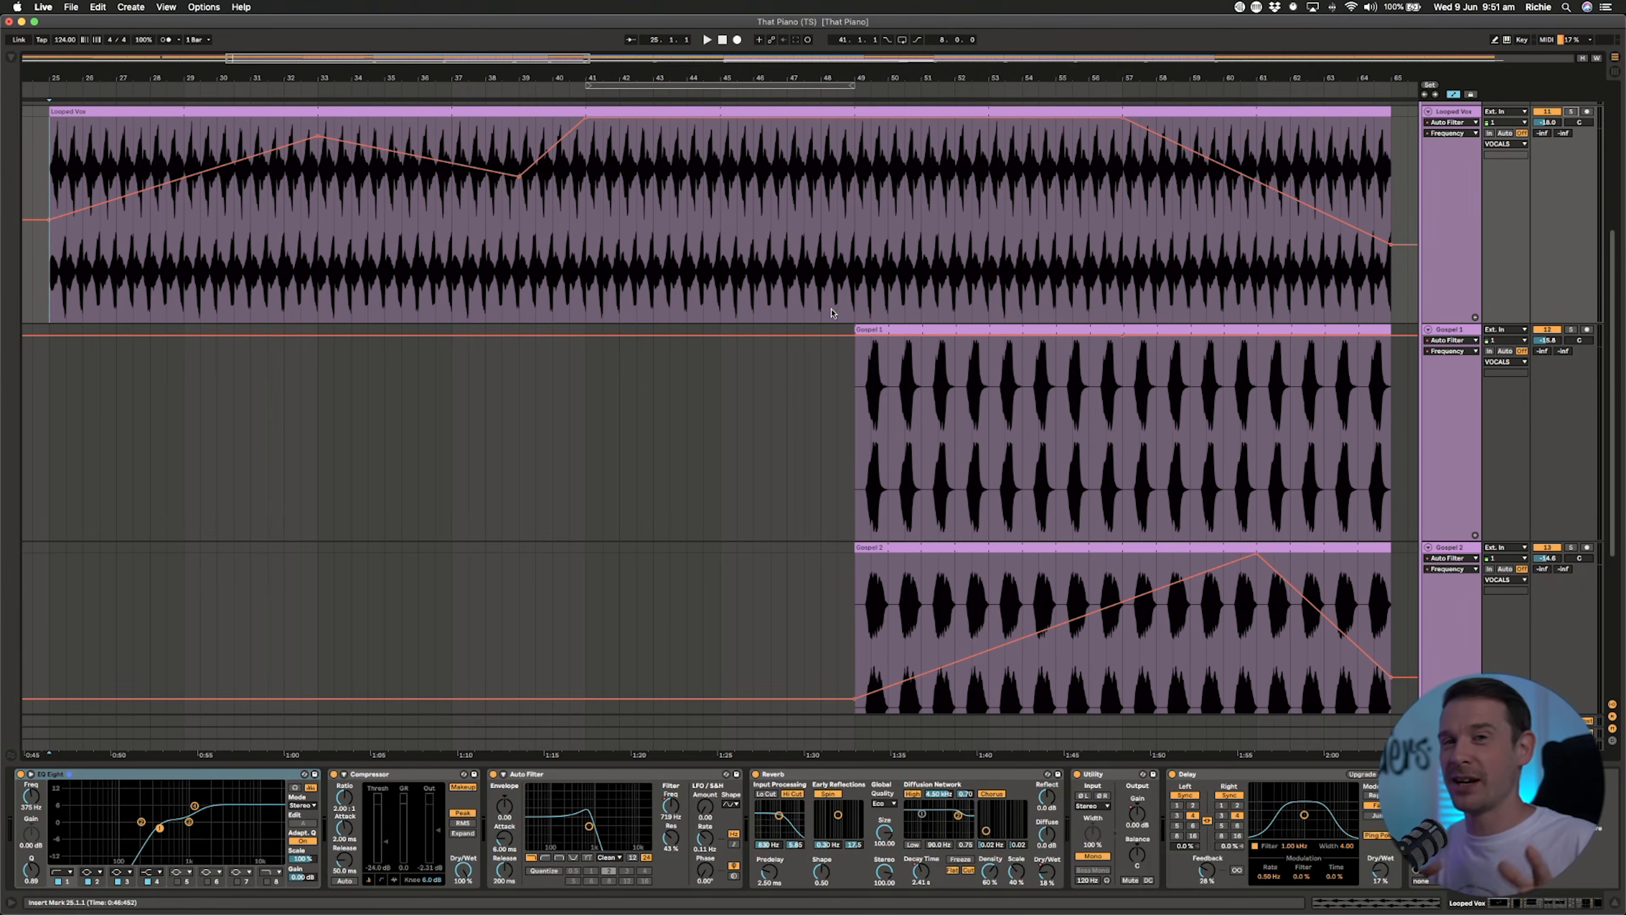
Step: Play the vocal tracks together from bar 46, and solo Gospel 1 to hear it from bar 54
{"action": "left_click", "coordinate": [820, 288]}
{"action": "key", "text": "space"}
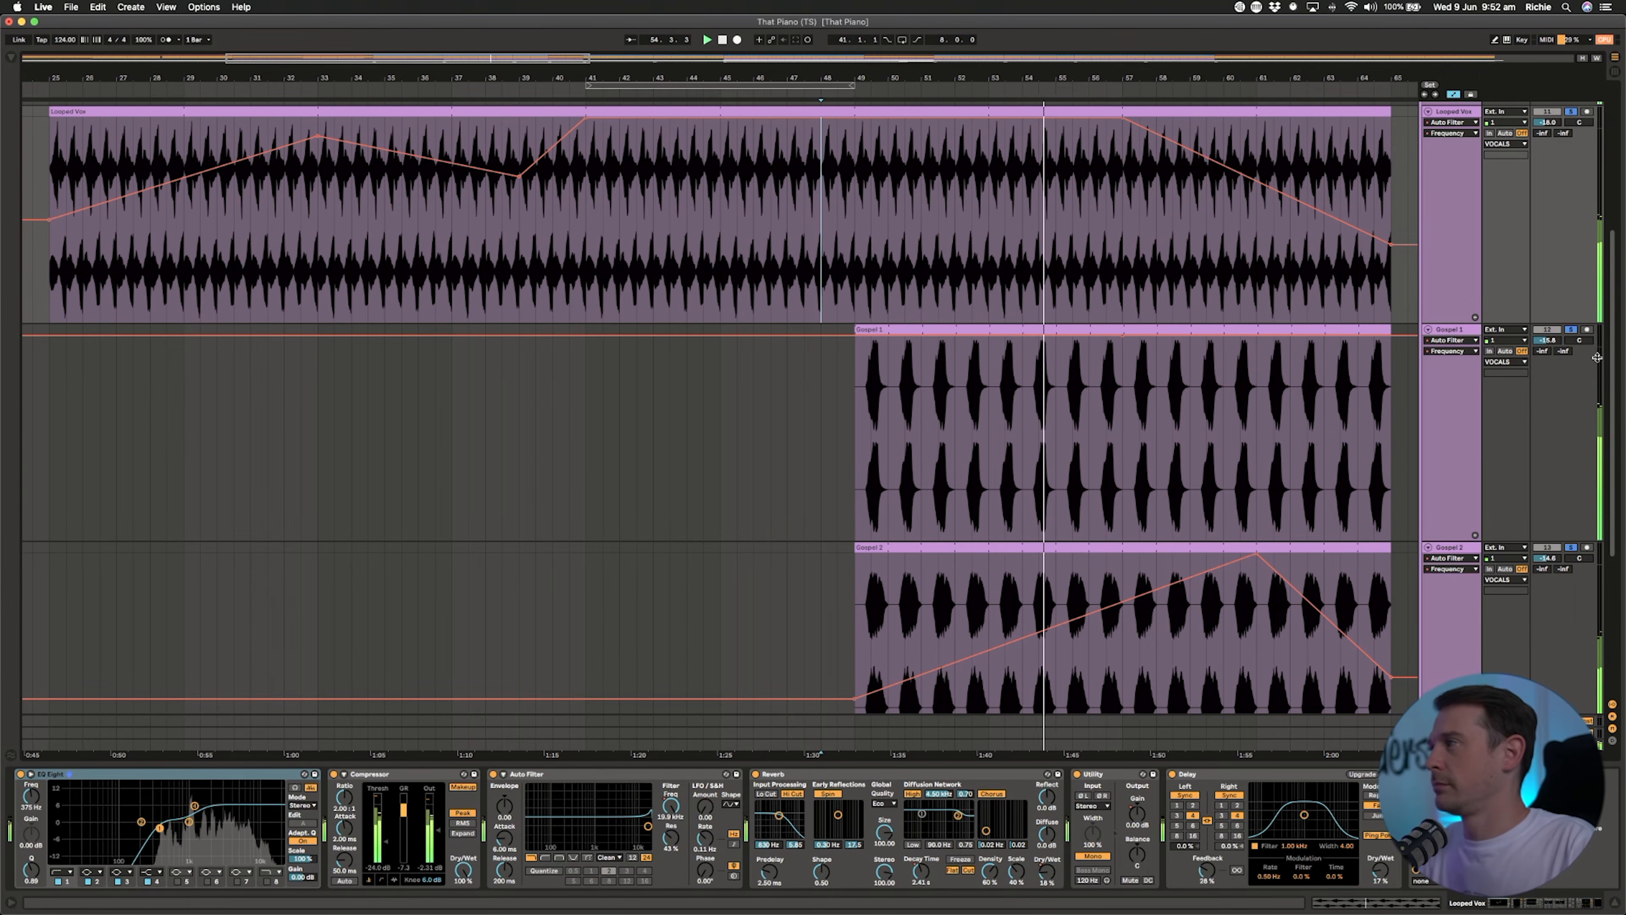
{"action": "left_click", "coordinate": [1572, 330]}
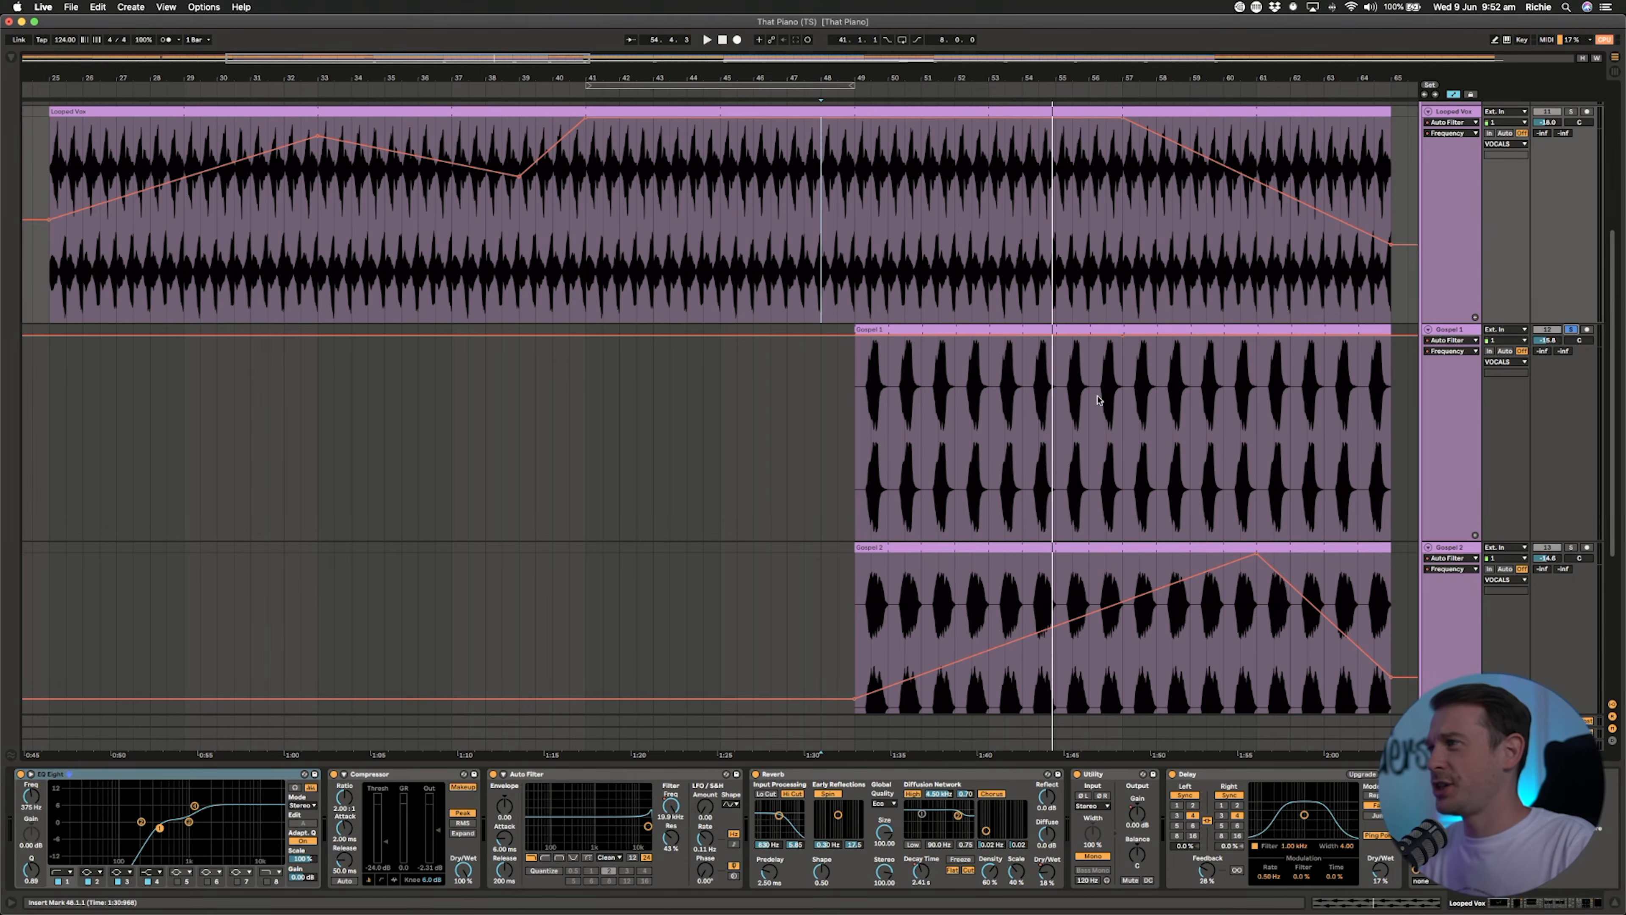
{"action": "left_click", "coordinate": [1029, 401]}
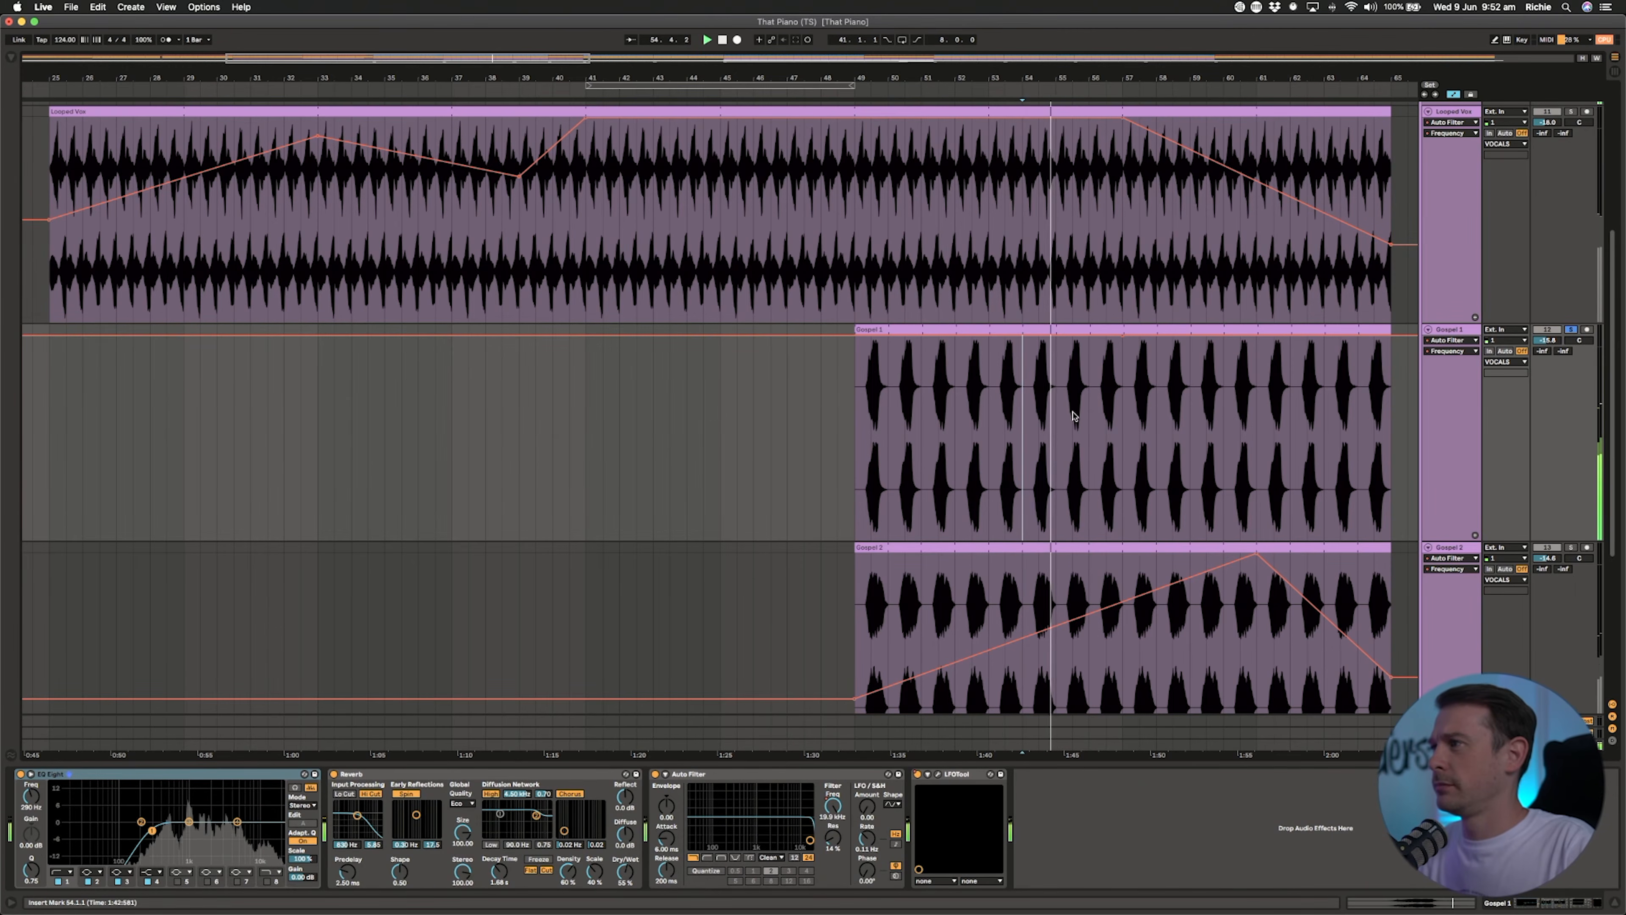
Step: Solo the Gospel 2 track, play it from bar 54.3 to hear its filter sweep, and open its clip
{"action": "left_click", "coordinate": [1571, 548]}
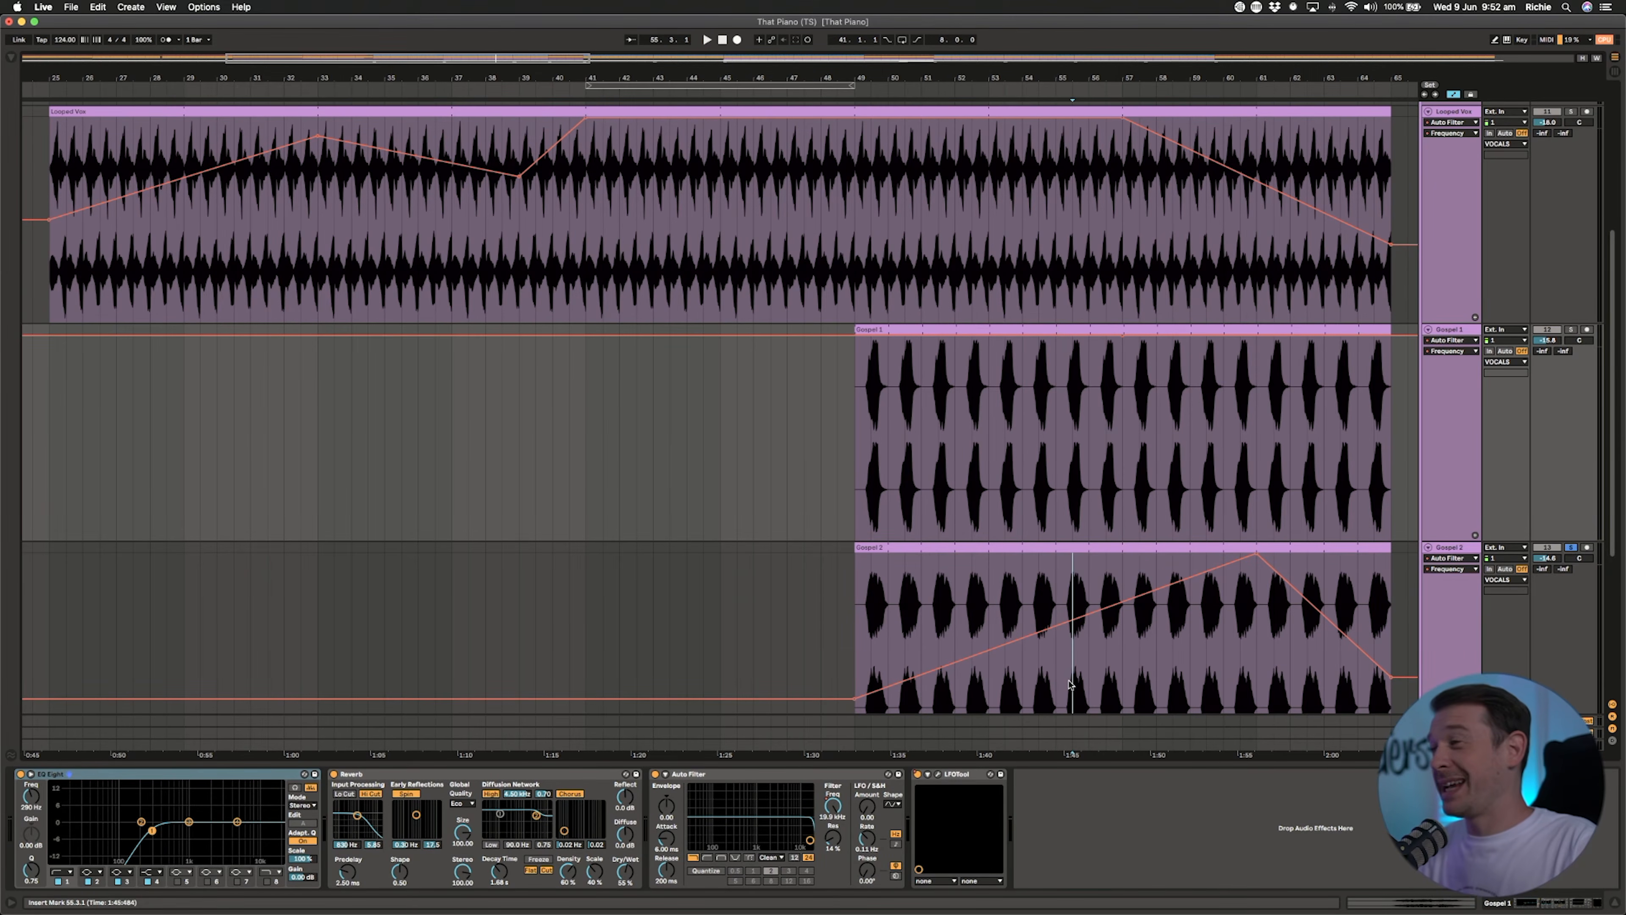
{"action": "left_click", "coordinate": [1070, 684]}
{"action": "left_click", "coordinate": [1037, 597]}
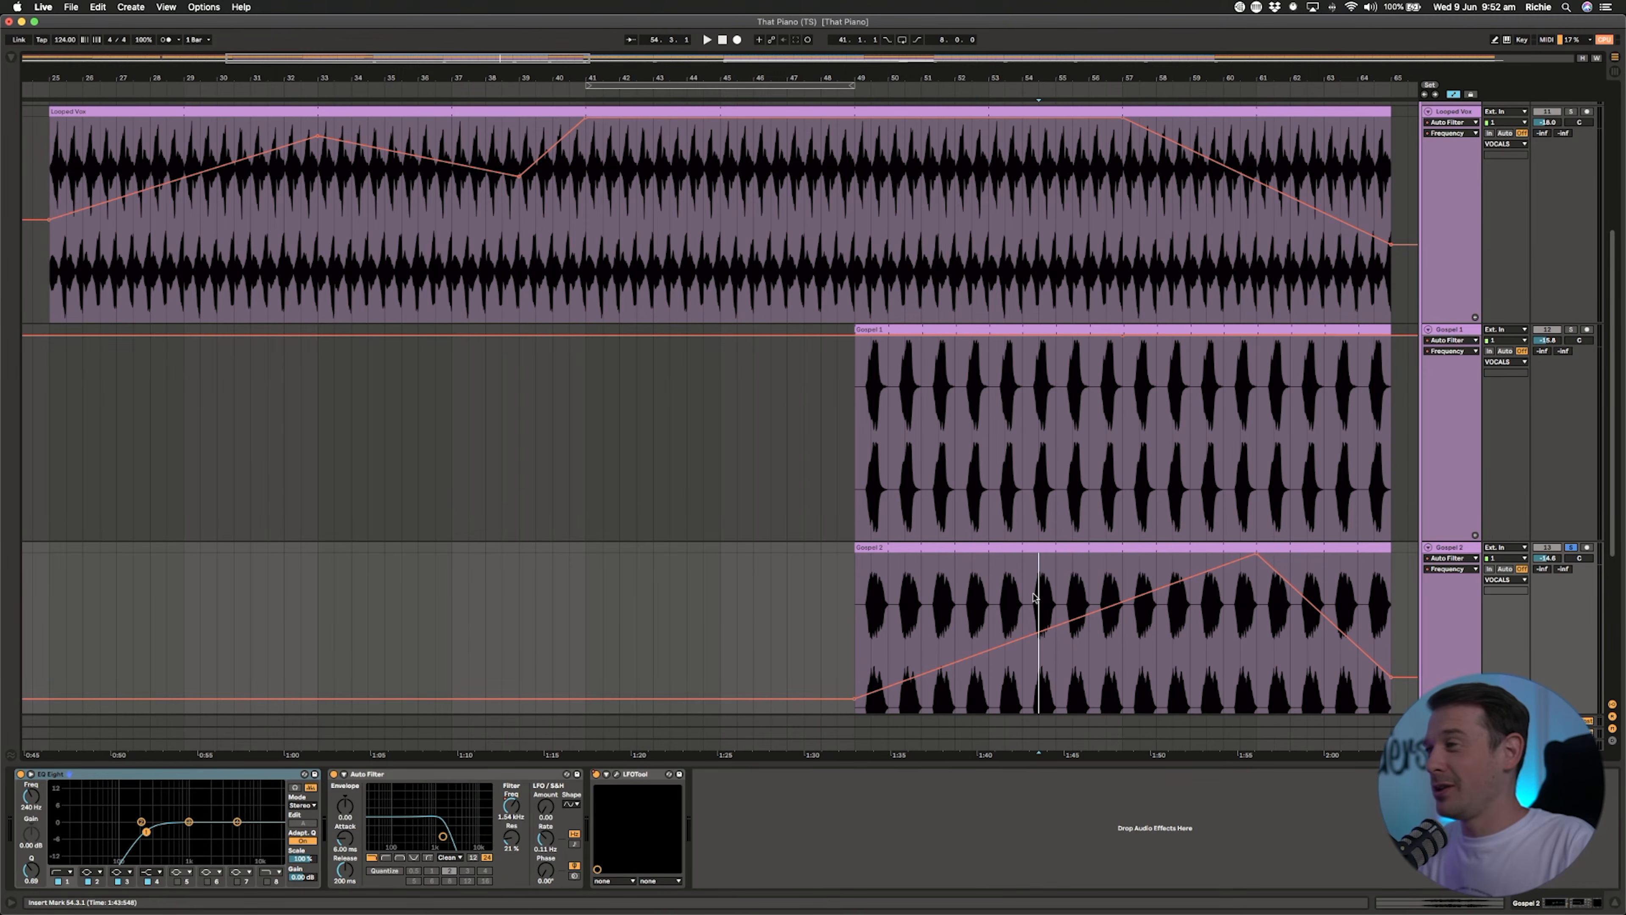
{"action": "key", "text": "space"}
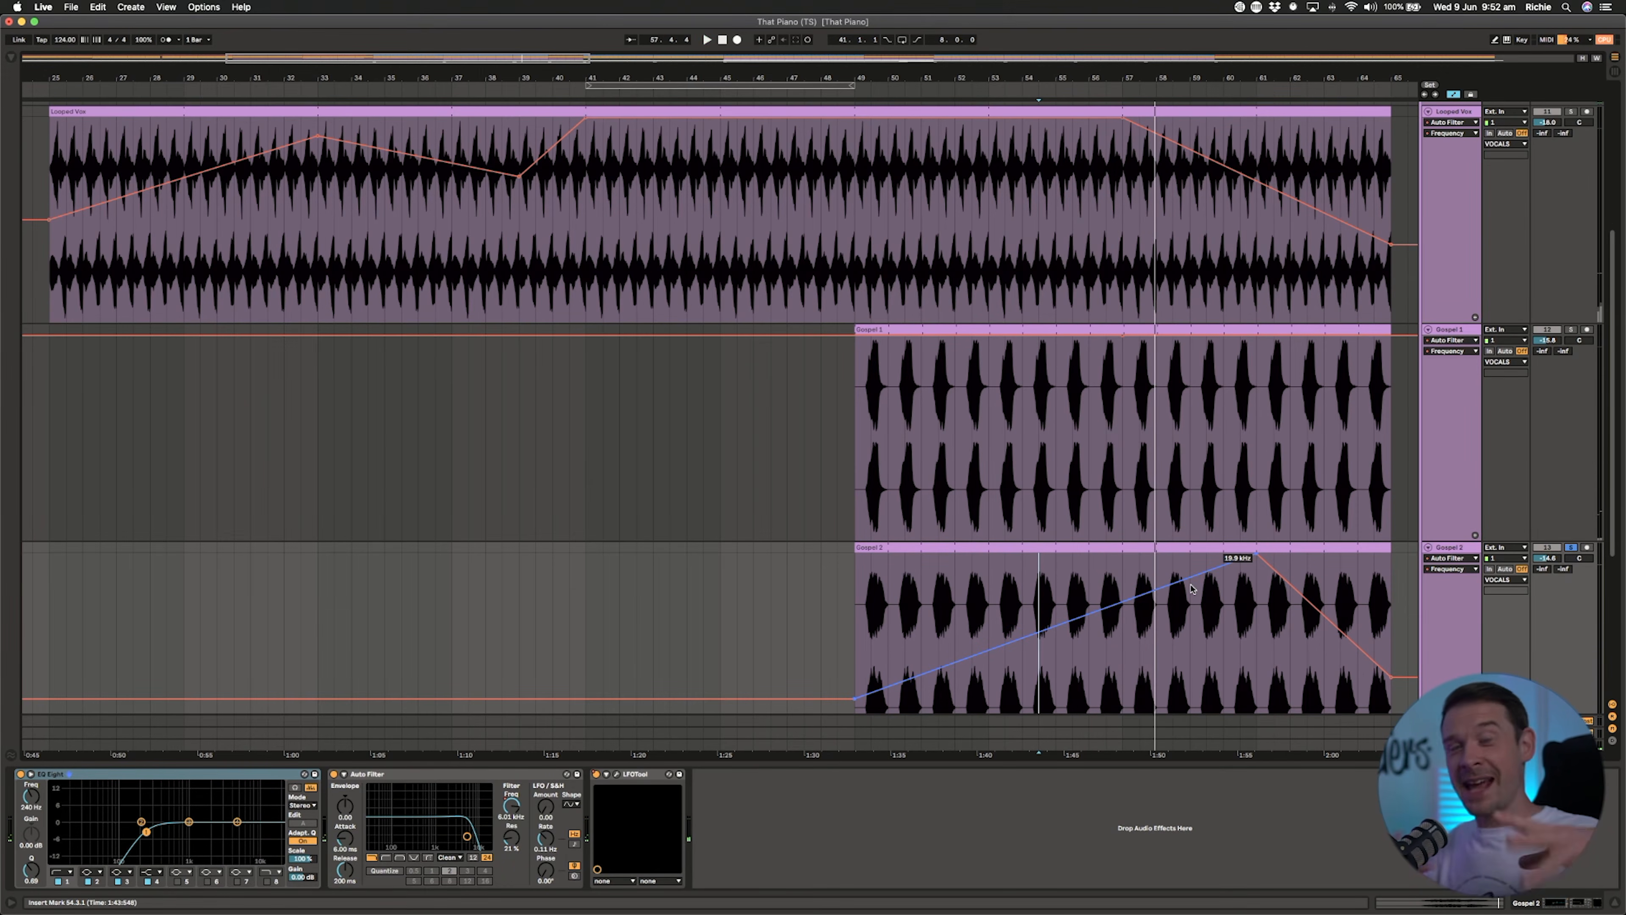
{"action": "double_click", "coordinate": [1165, 549]}
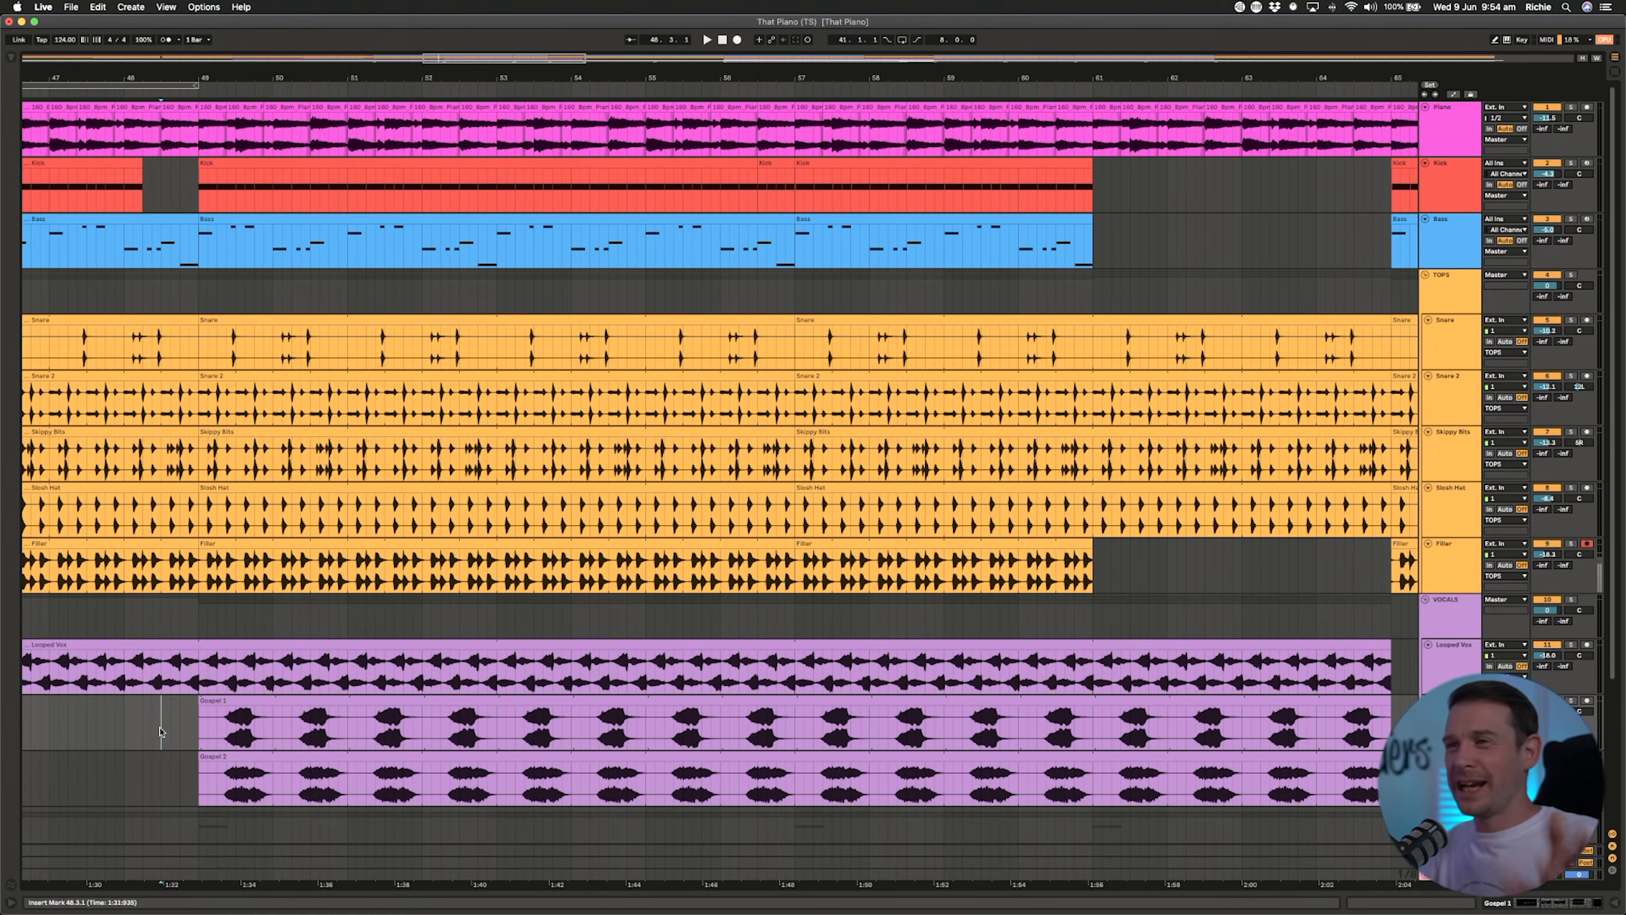
Step: Play the full arrangement from just before bar 49 and from bar 93, reviewing the claps, vinyl and crowd FX tracks
{"action": "key", "text": "space"}
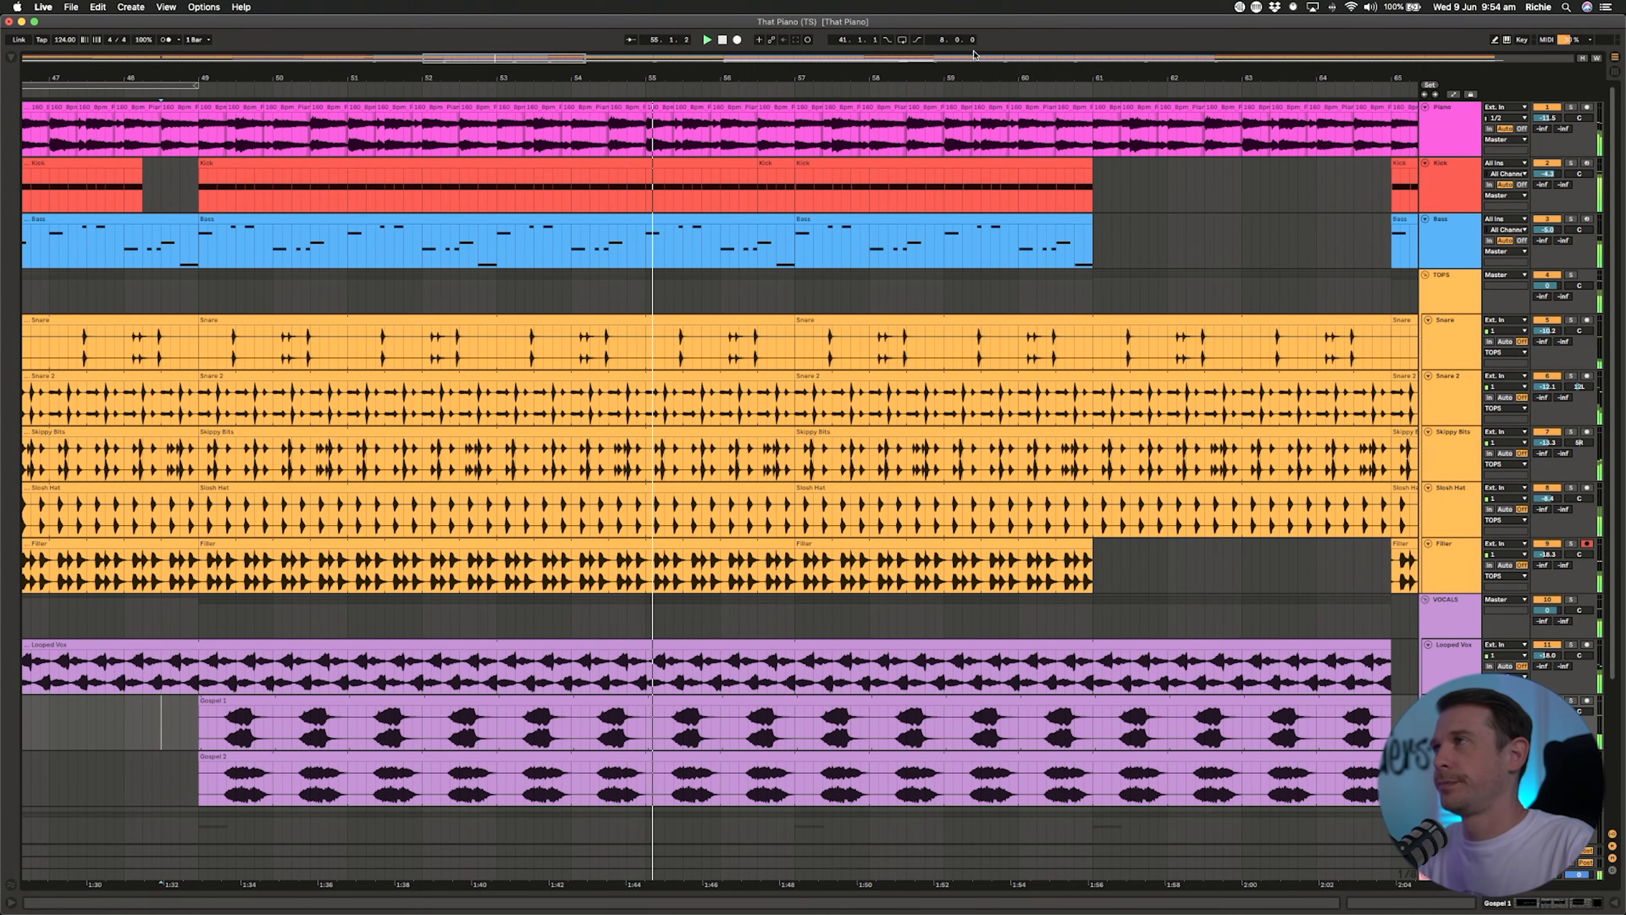
{"action": "left_click", "coordinate": [313, 698]}
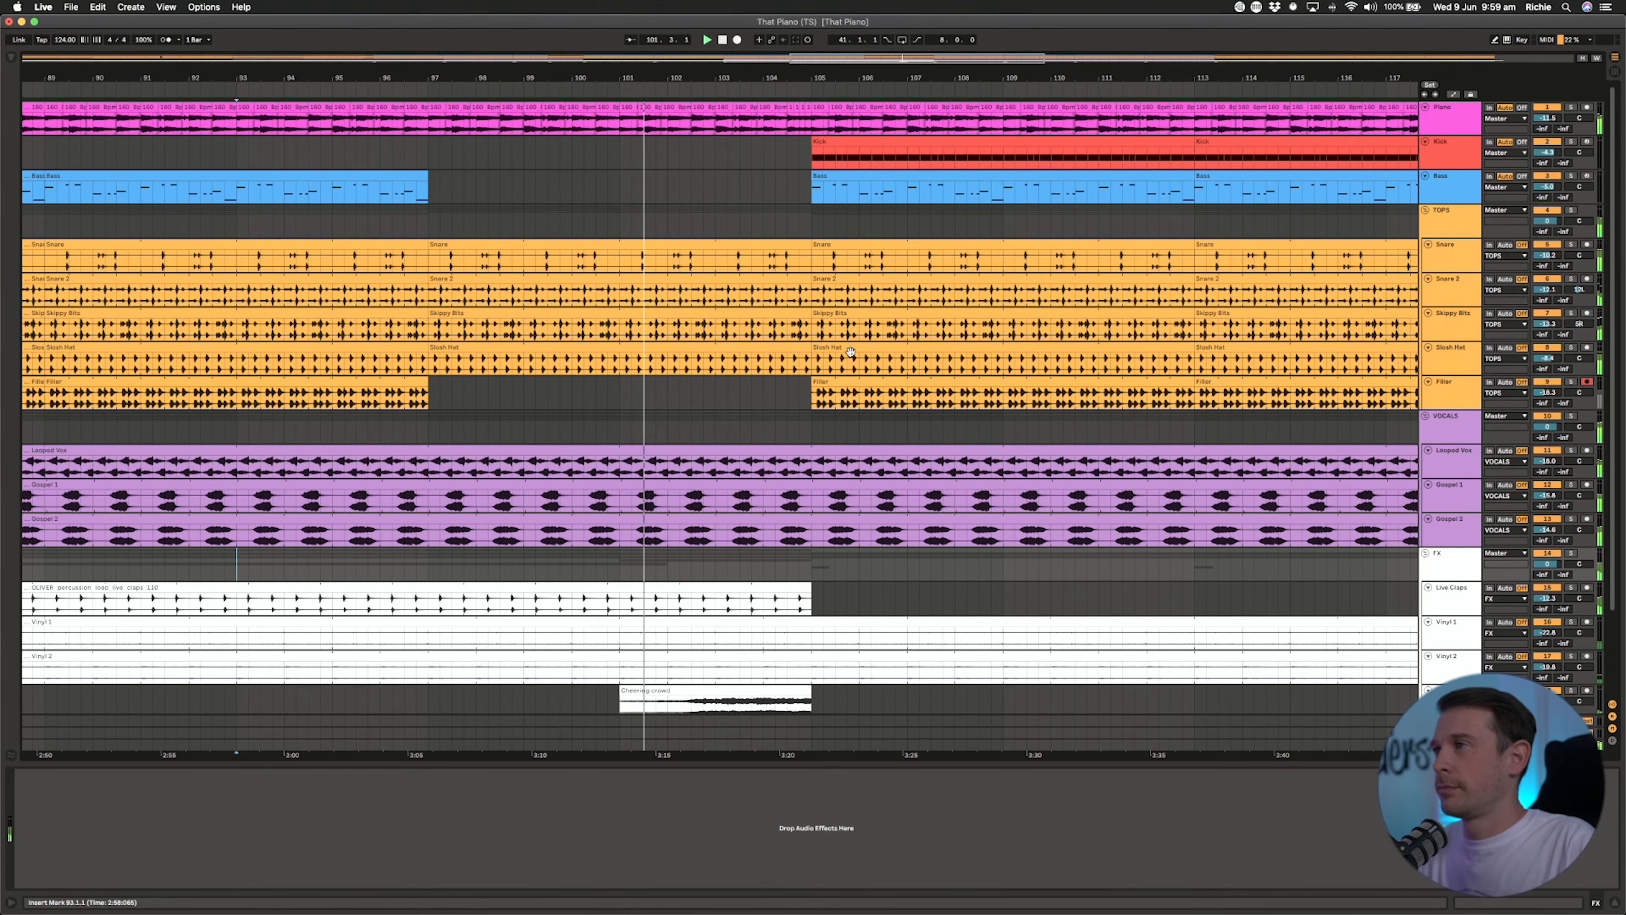
{"action": "scroll", "coordinate": [831, 444], "scroll_direction": "down", "scroll_amount": 2}
{"action": "scroll", "coordinate": [831, 444], "scroll_direction": "down", "scroll_amount": 2}
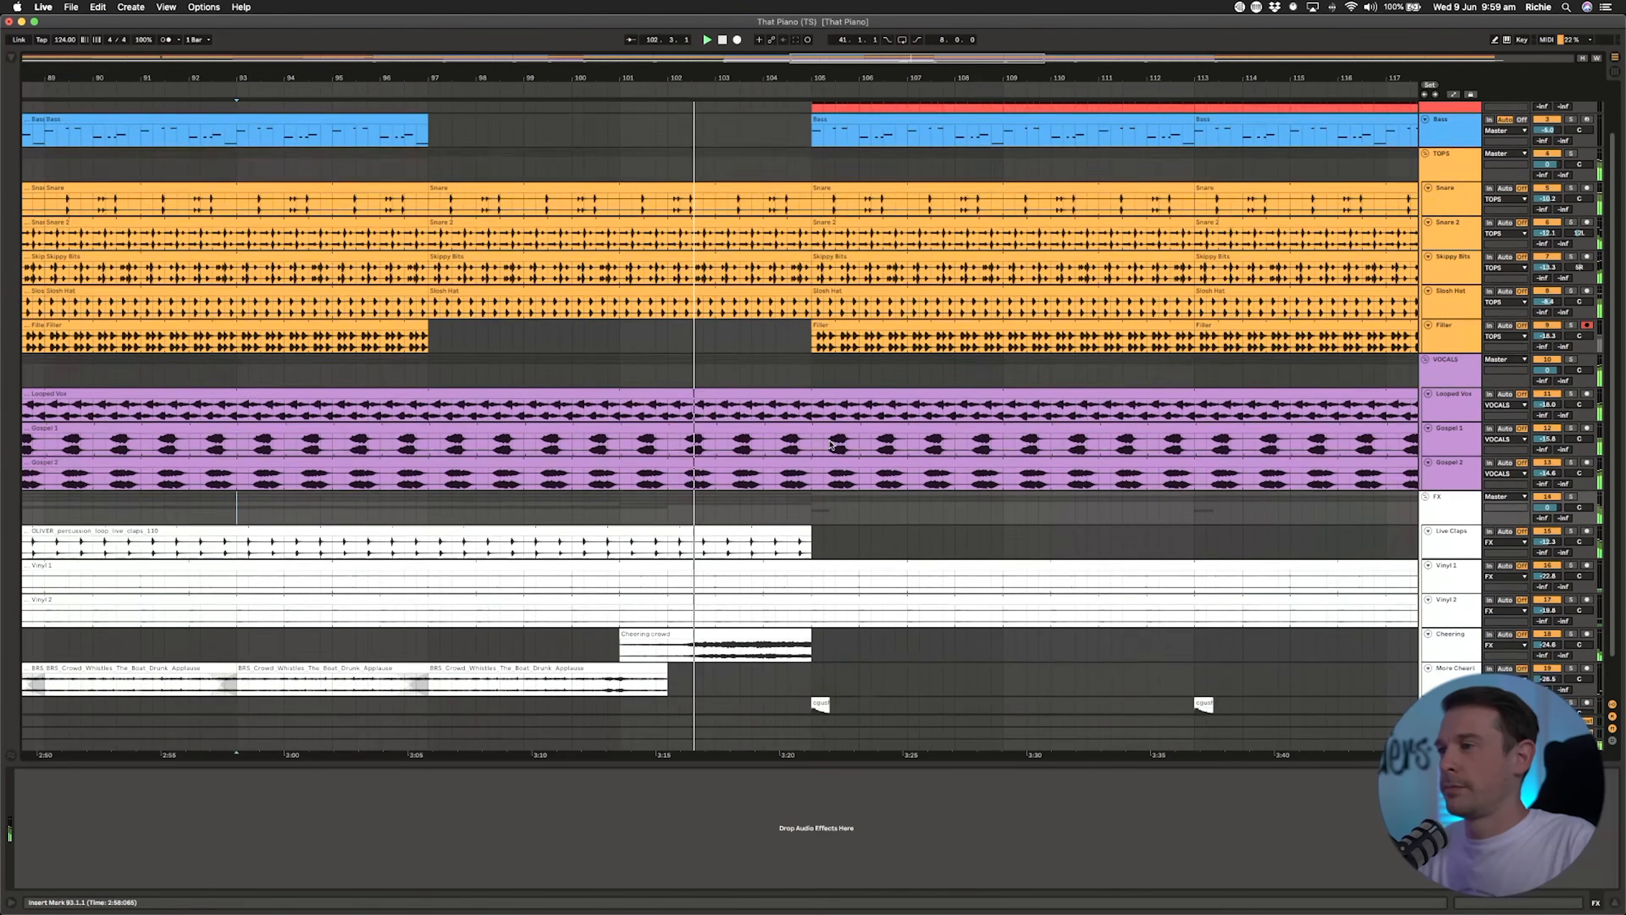
{"action": "scroll", "coordinate": [831, 444], "scroll_direction": "up", "scroll_amount": 3}
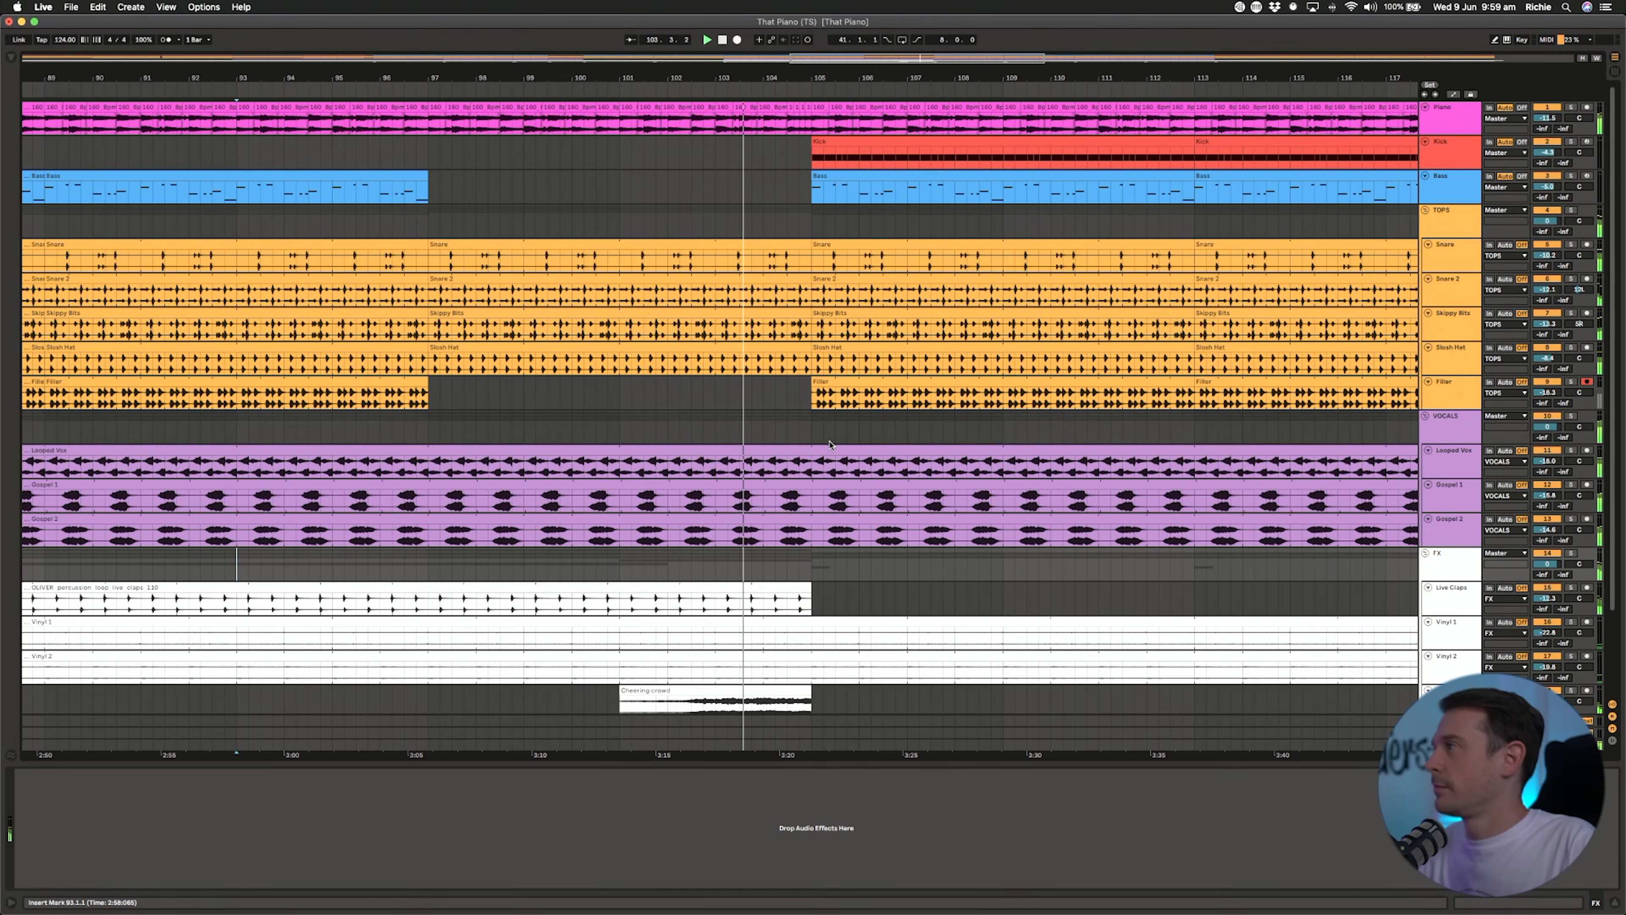